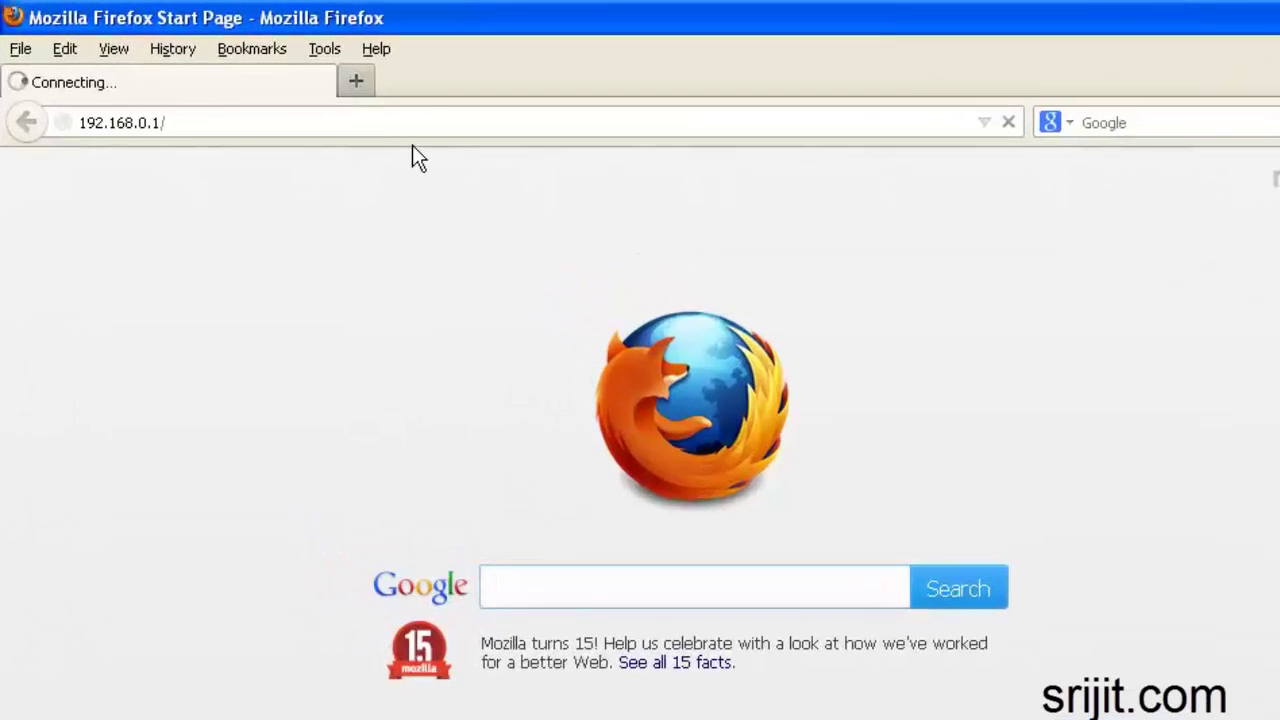
Sign in to the router at 192.168.0.1 with the admin password
type("dmi")
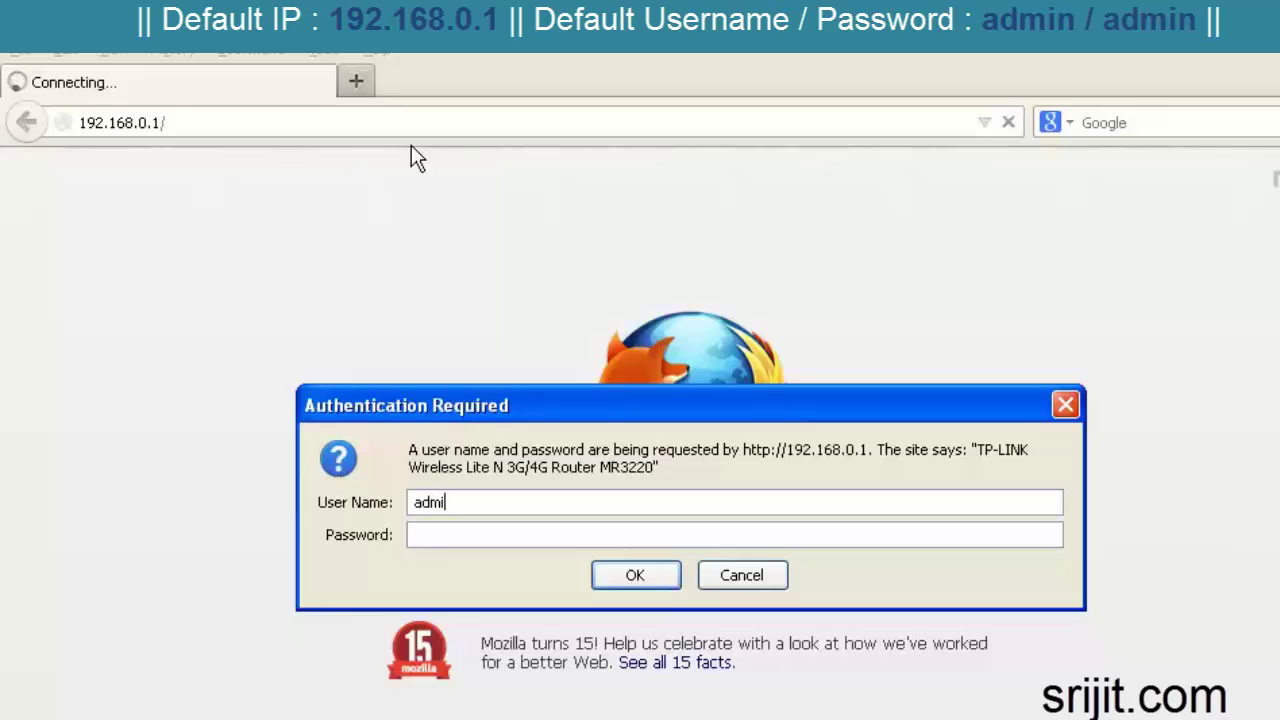
type("in")
key("Return")
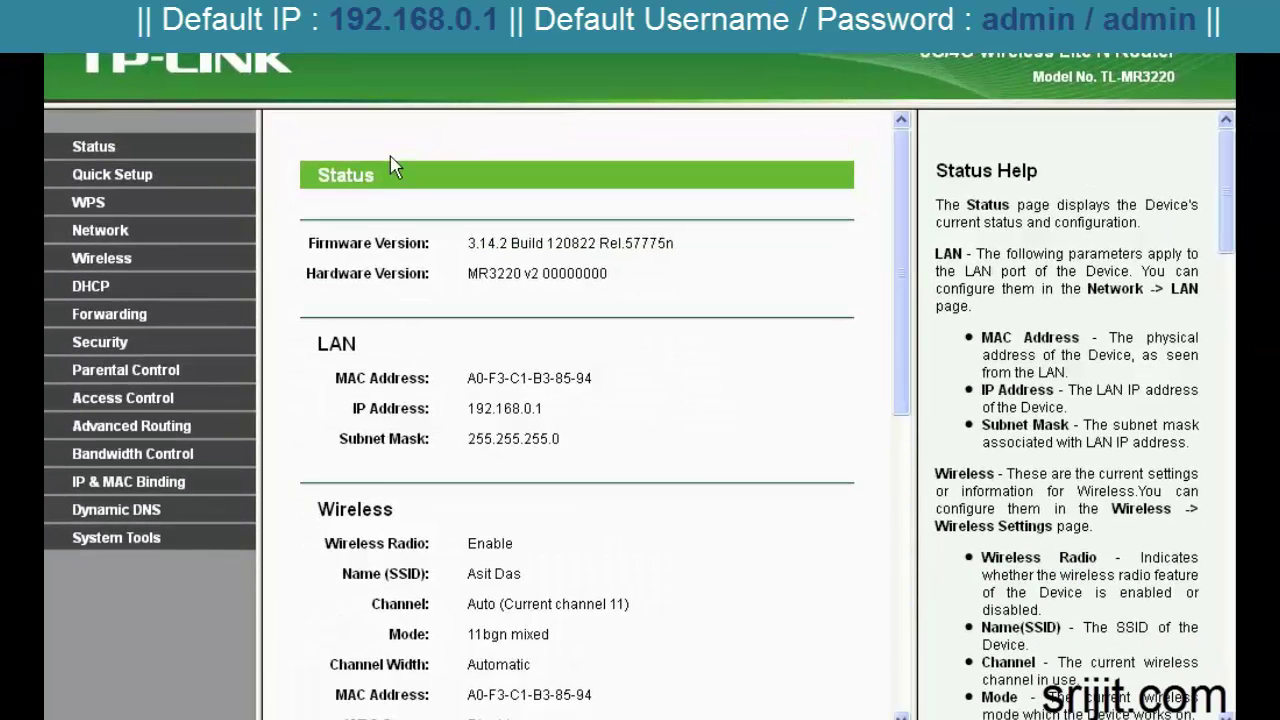
Scroll through the router's Status page, then go to the WPS page
scroll(866, 596, "down", 5)
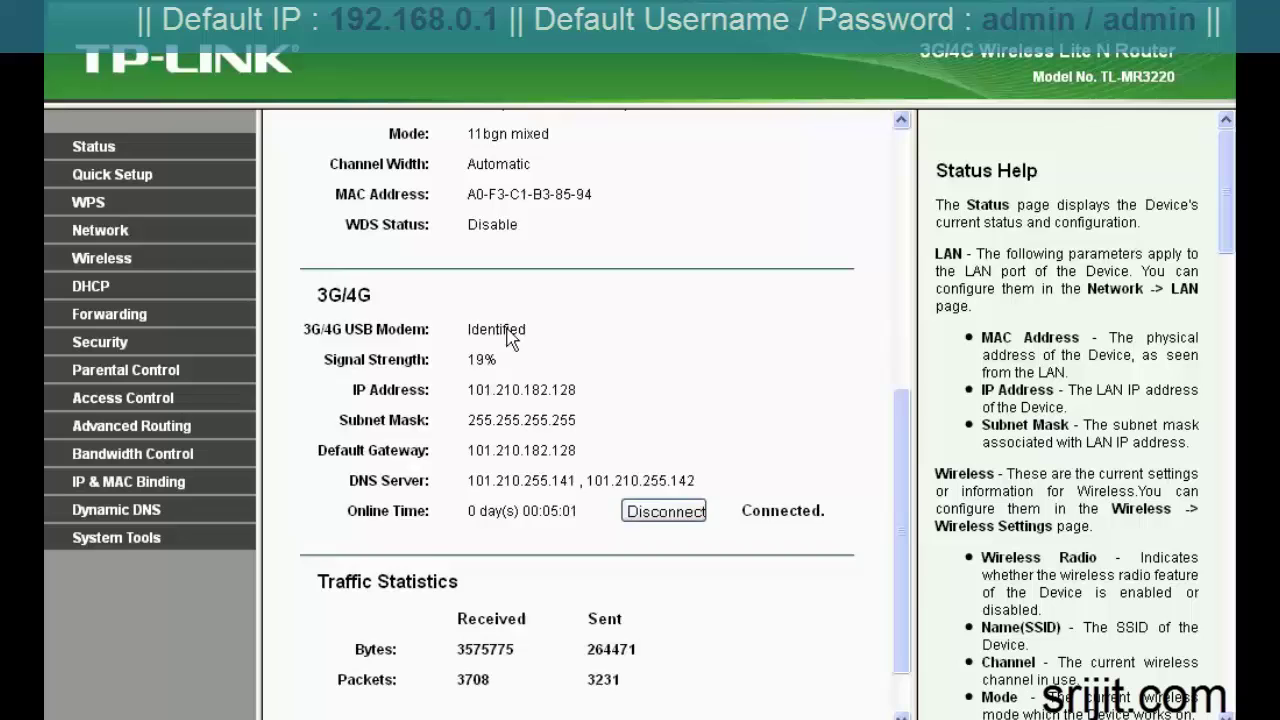
scroll(900, 545, "down", 1)
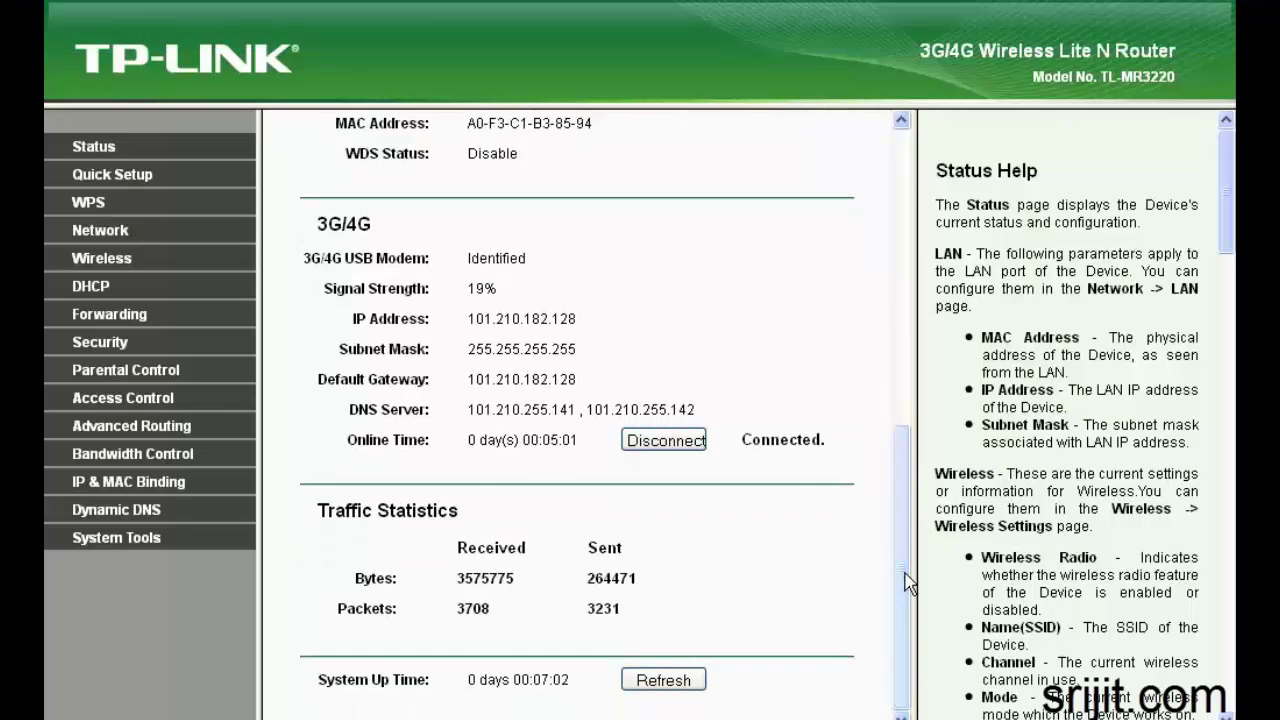
left_click_drag(908, 583, 871, 550)
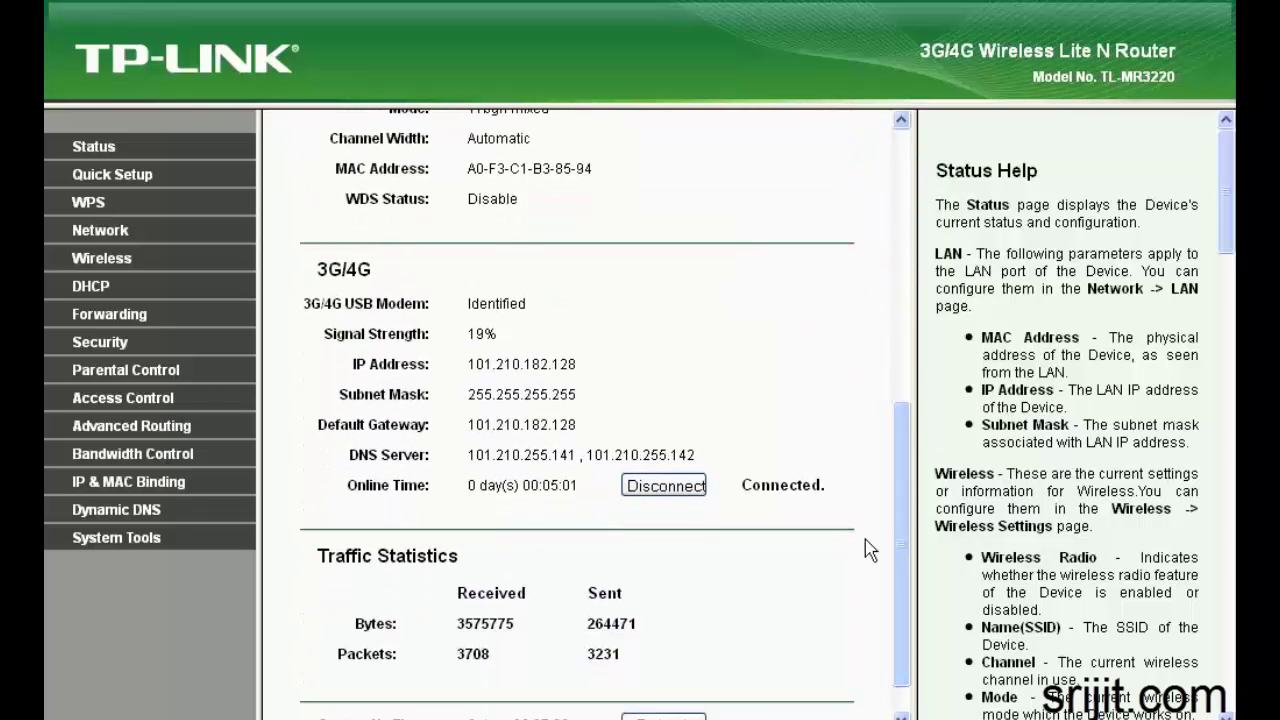
left_click(89, 212)
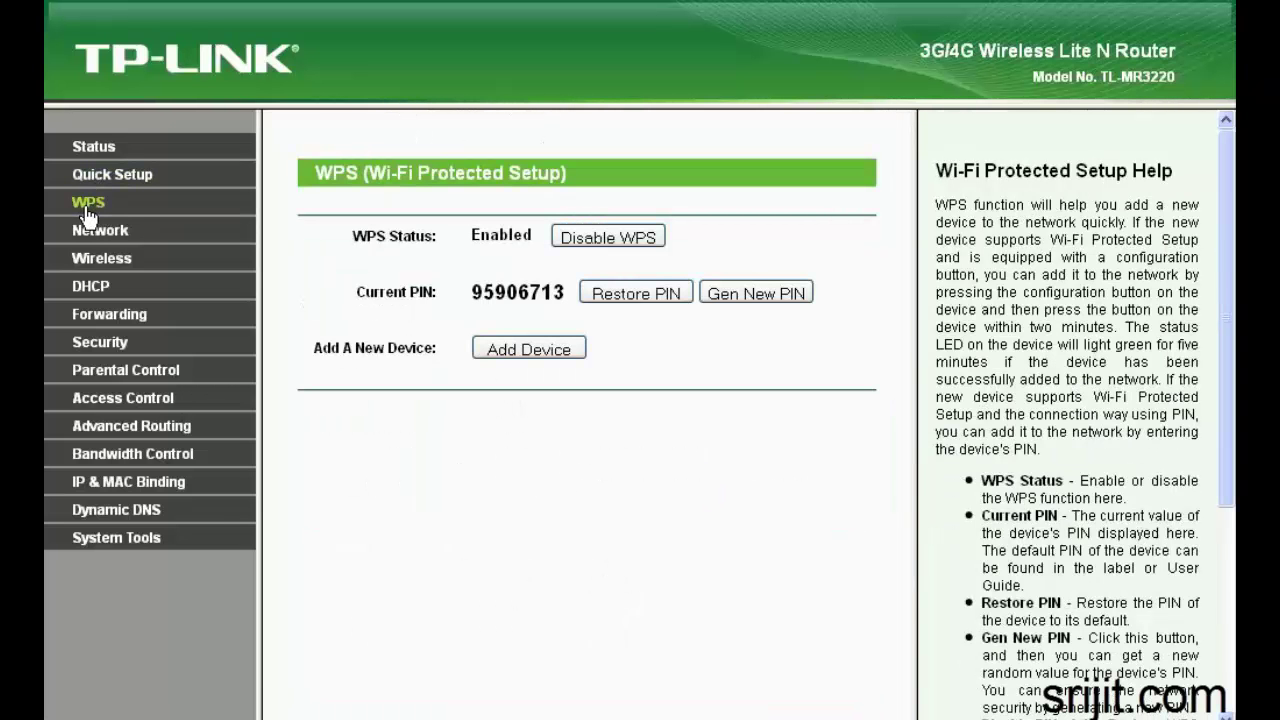
Review the 3G/4G advanced settings: dial number *99# and APN aircelinternet, then go to WAN
left_click(100, 232)
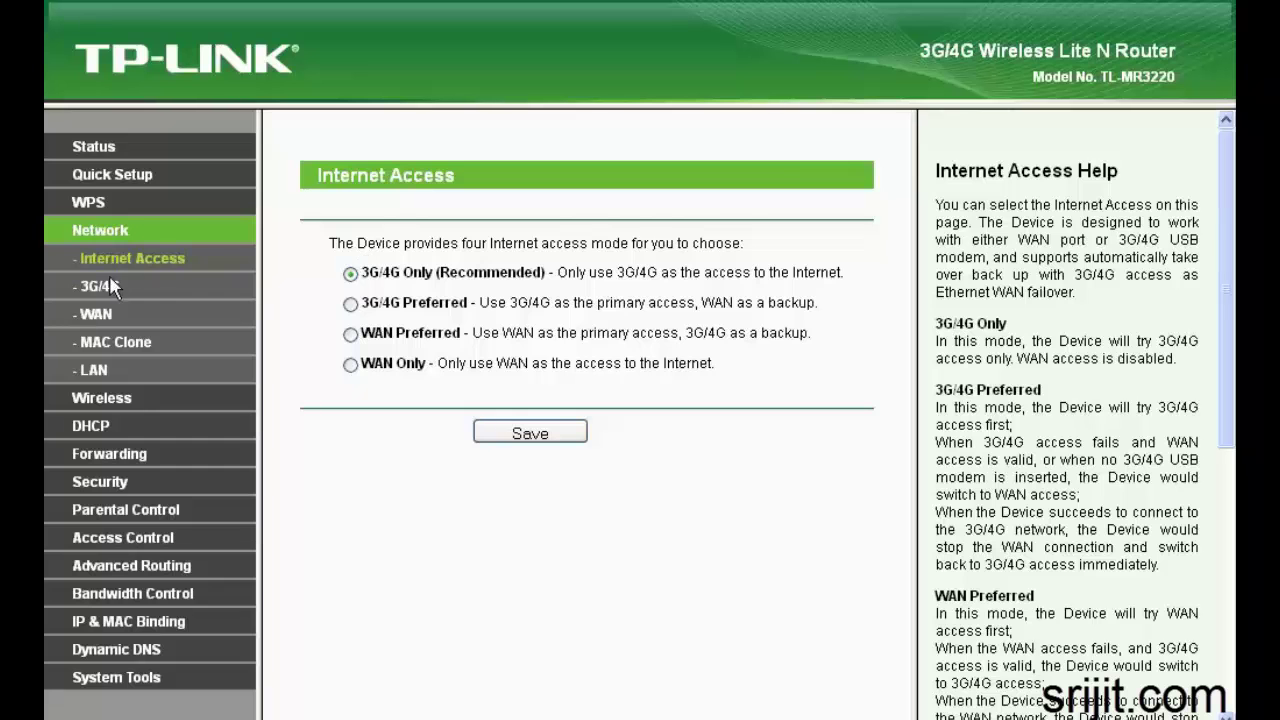
left_click(102, 287)
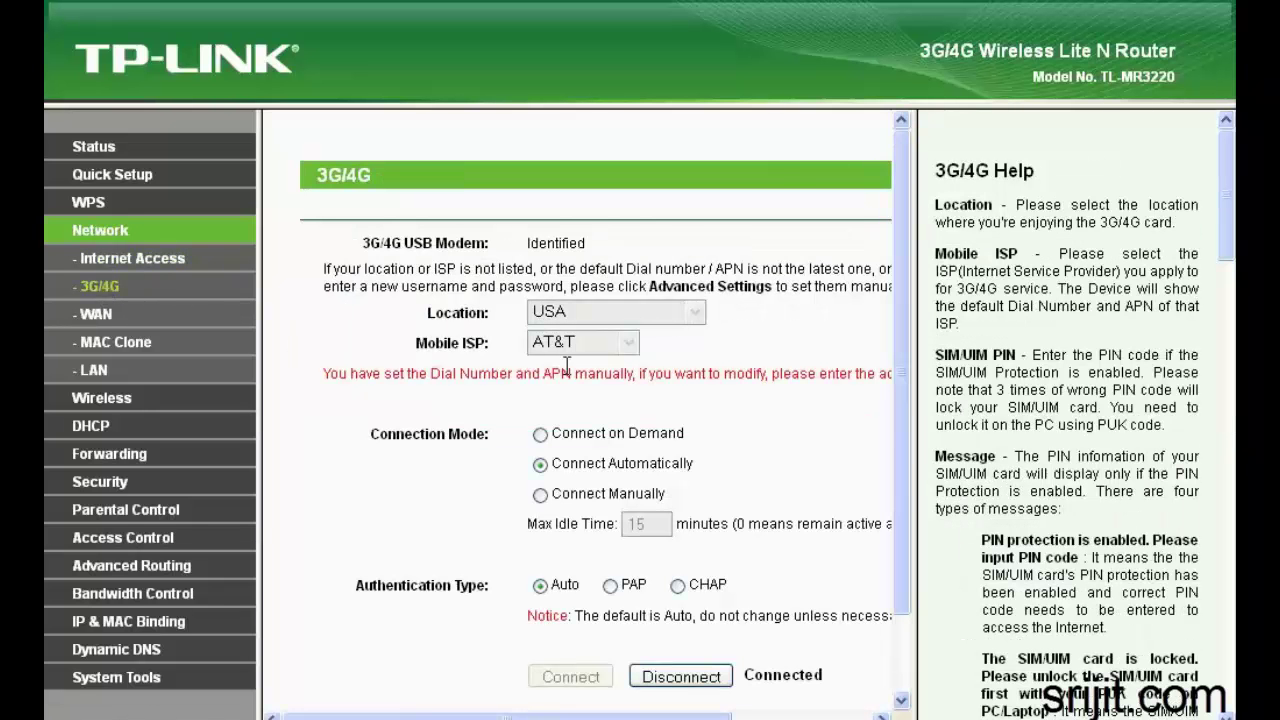
scroll(800, 440, "down", 2)
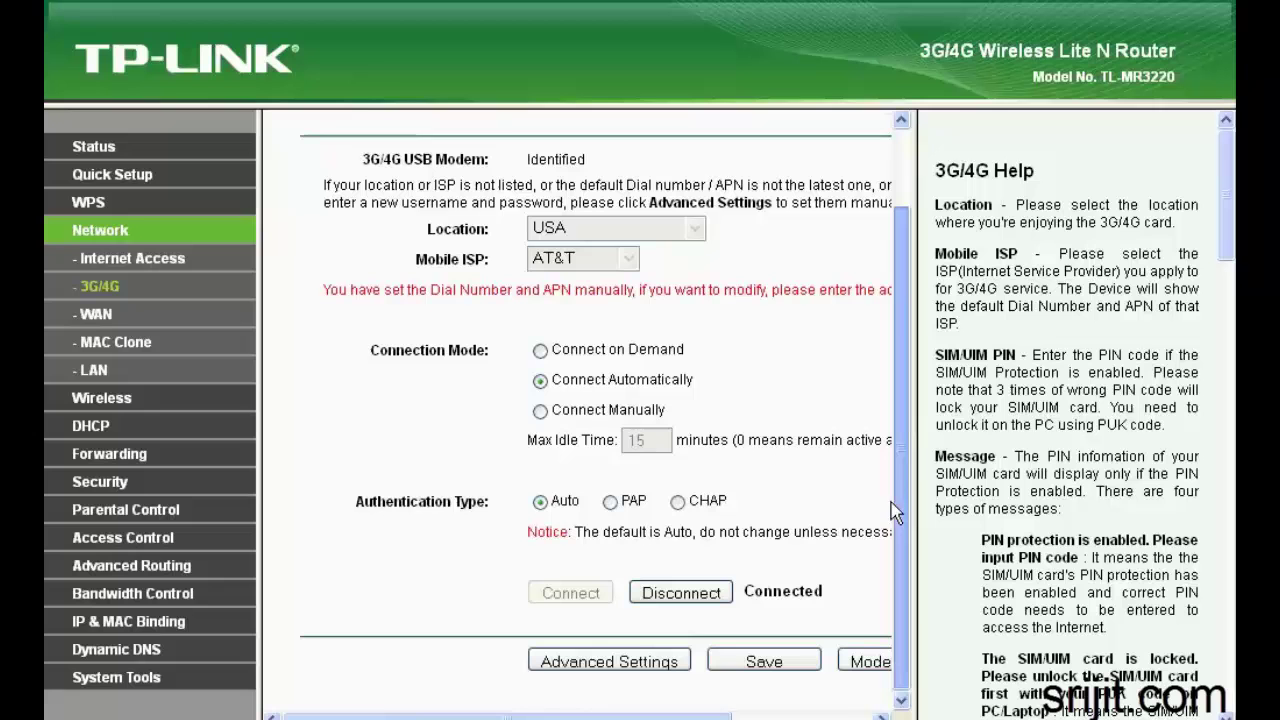
left_click(606, 662)
left_click_drag(592, 393, 457, 384)
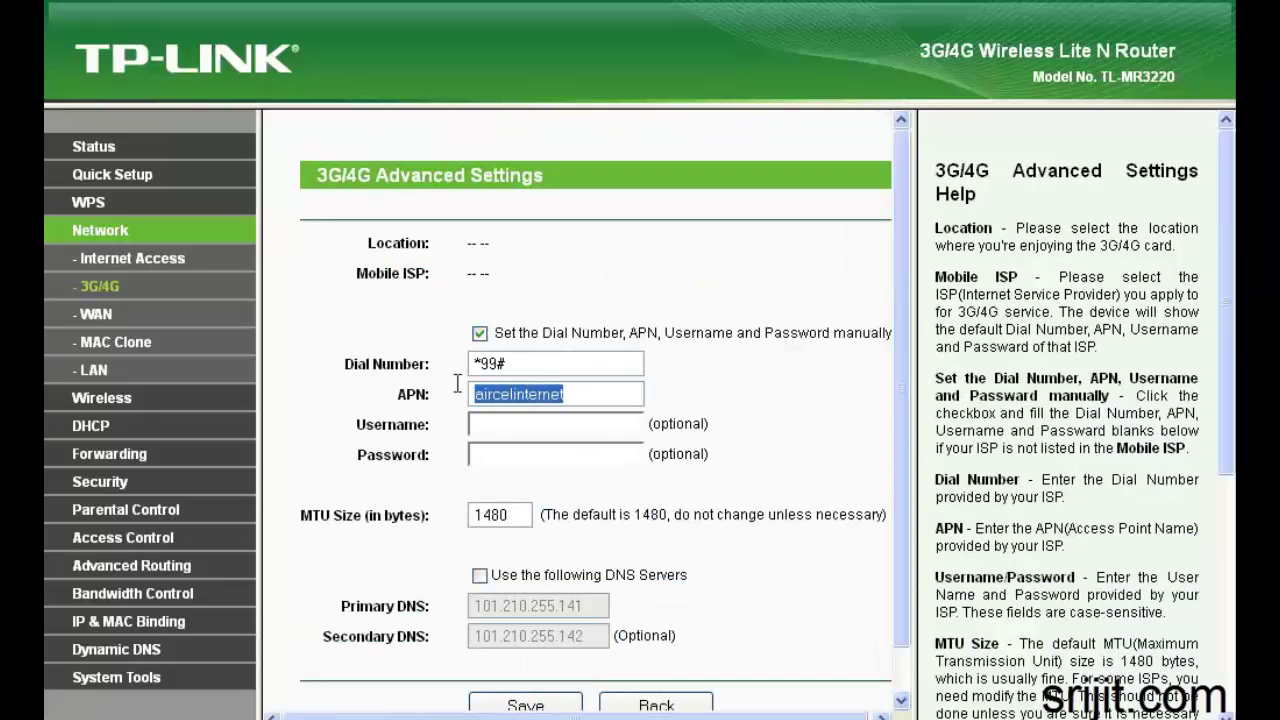
left_click(527, 363)
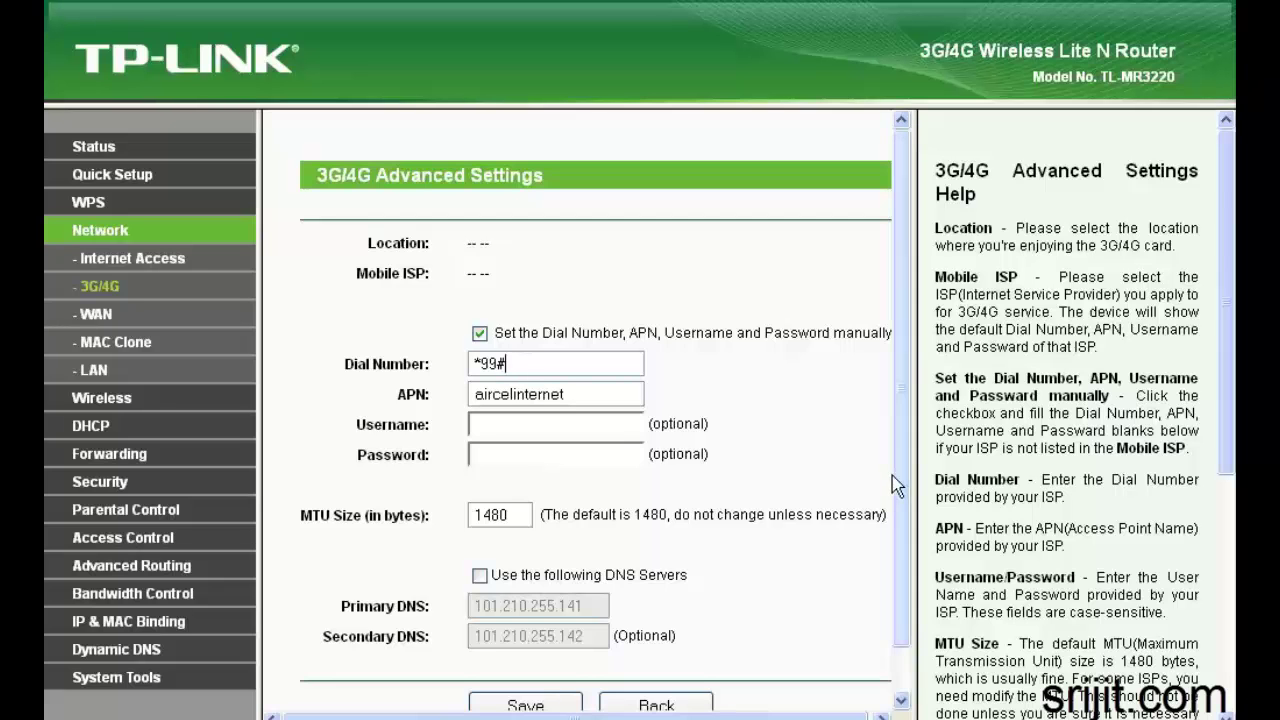
left_click_drag(893, 484, 894, 520)
left_click(128, 314)
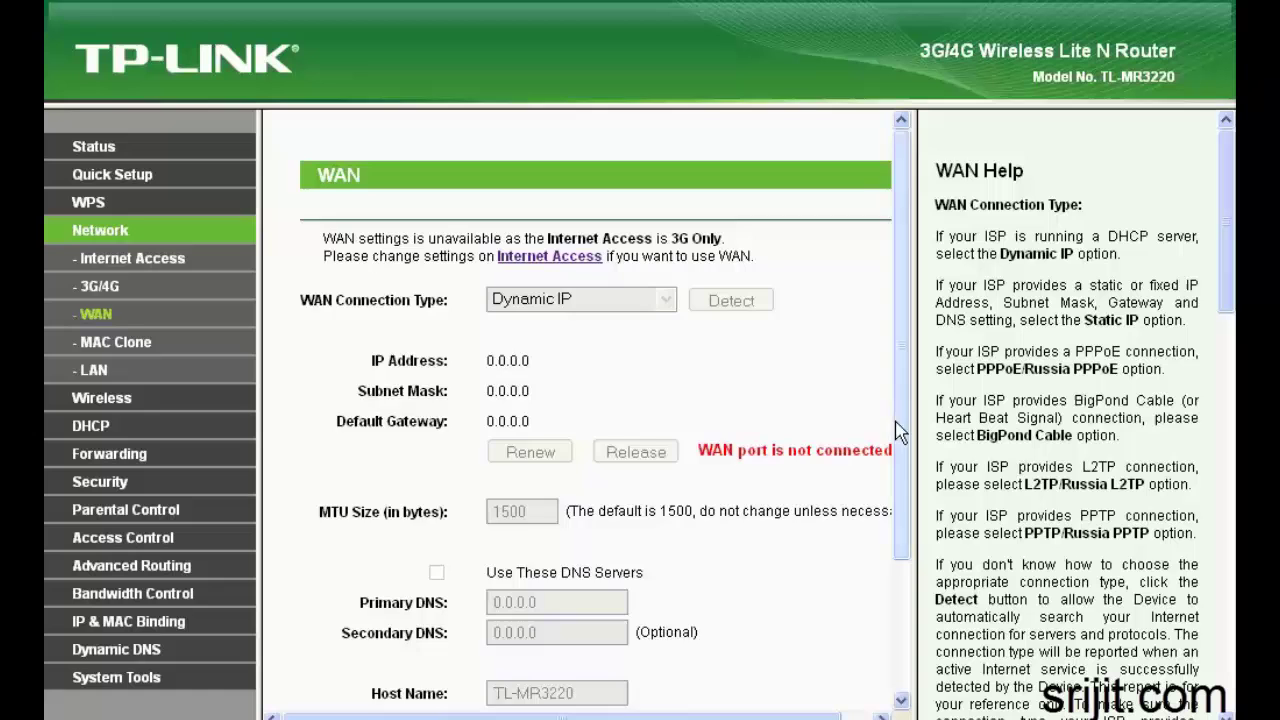
Browse the WAN and MAC Clone pages, then select the LAN IP address 192.168.0.1
mouse_move(900, 434)
left_mouse_down()
mouse_move(897, 558)
mouse_move(894, 414)
left_mouse_up()
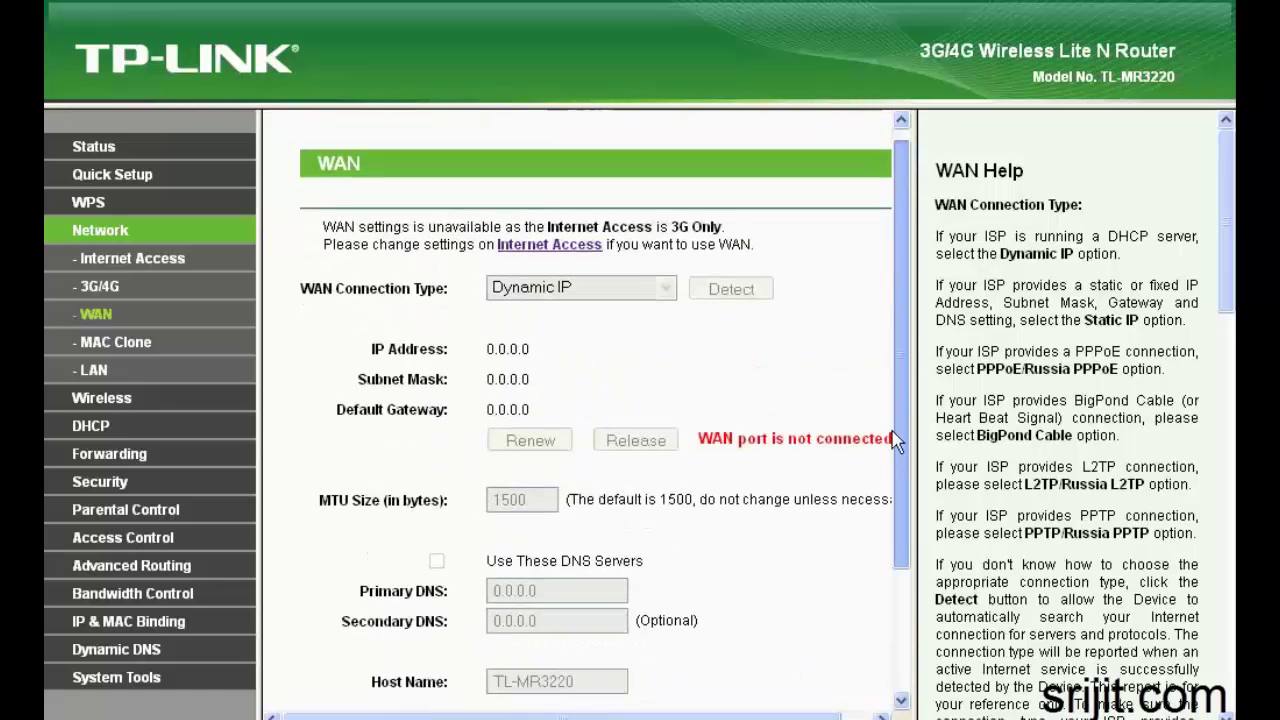
left_click(118, 343)
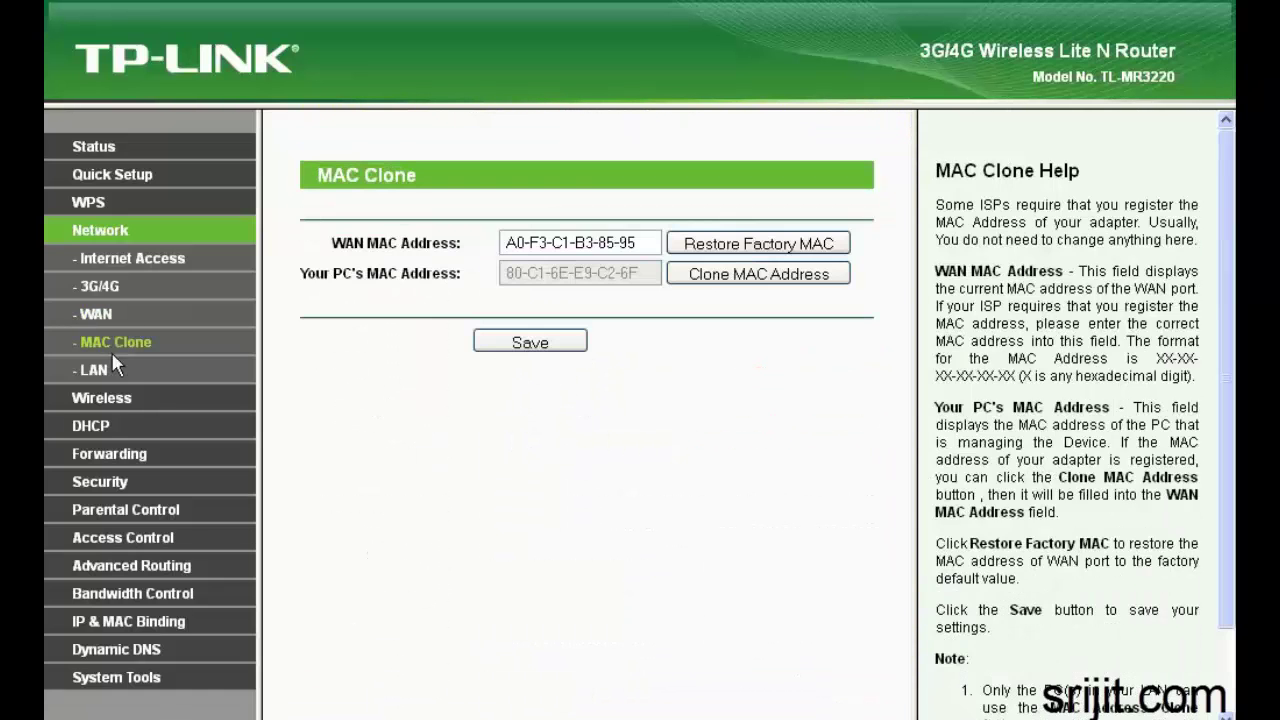
left_click(95, 369)
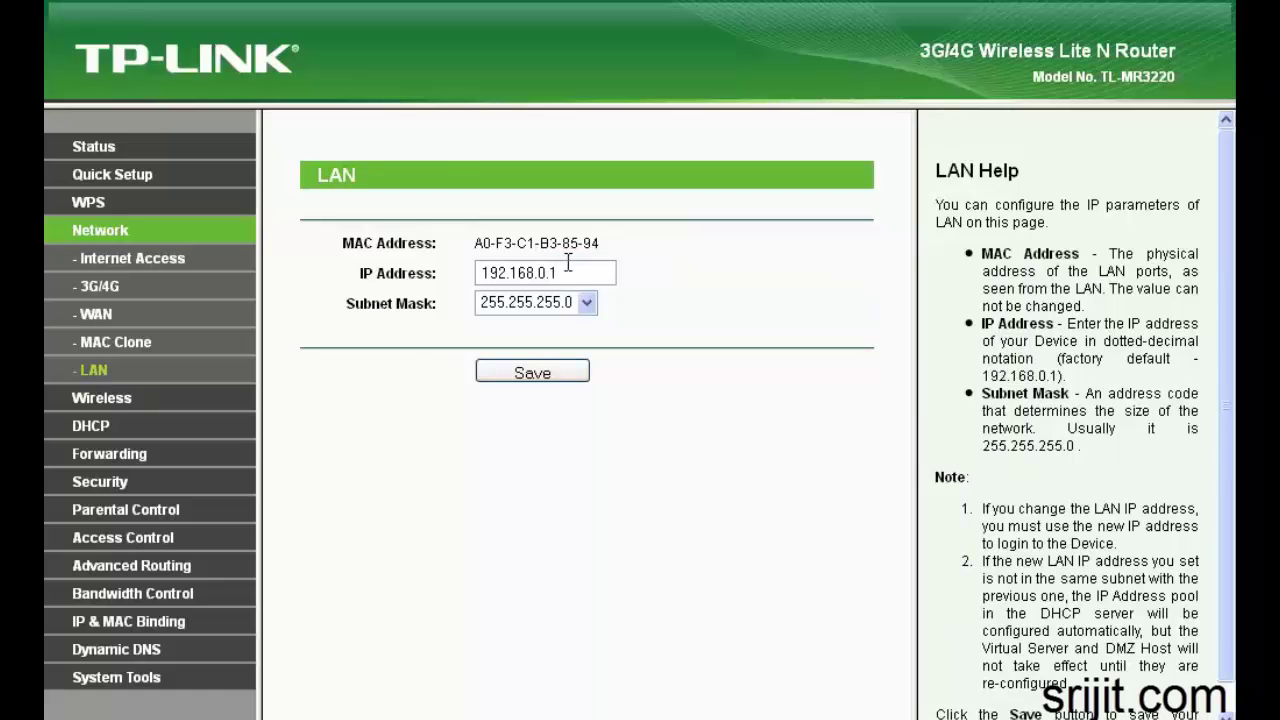
left_click_drag(567, 262, 412, 265)
left_click(583, 273)
left_click_drag(583, 273, 462, 263)
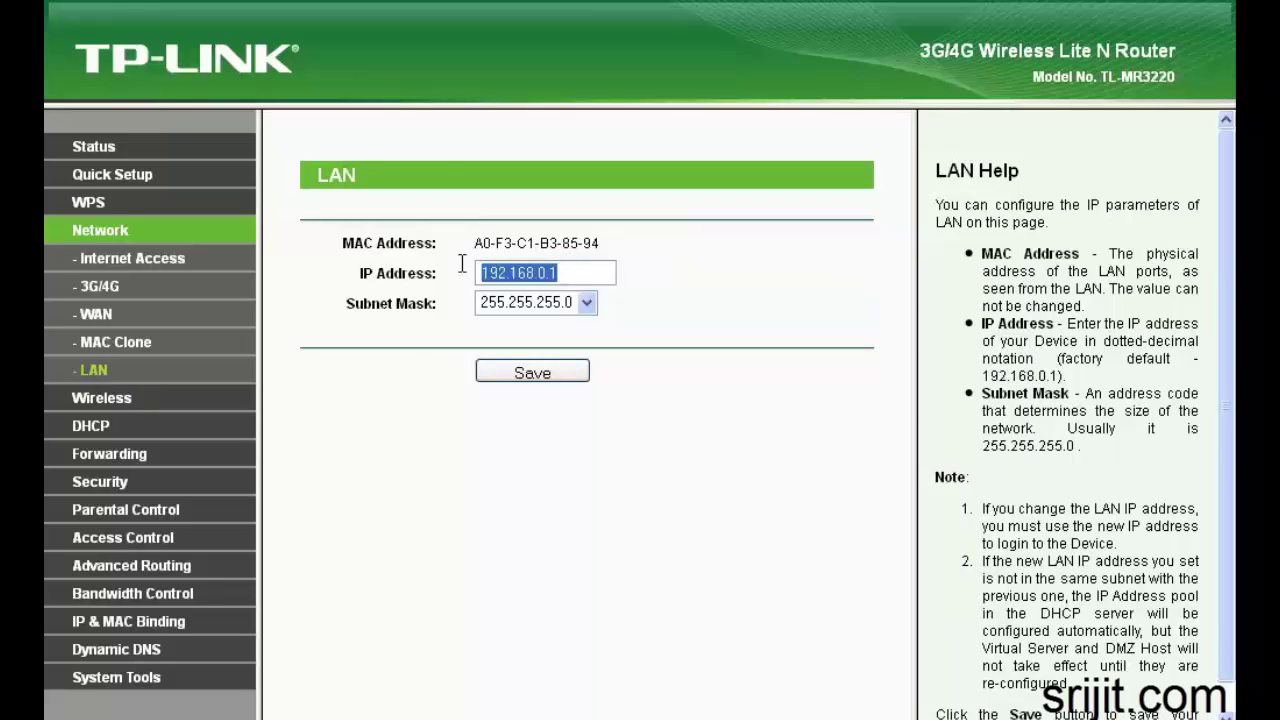
Inspect the wireless network name, then view Wireless Security (WPA/WPA2-Personal, AES)
left_click(55, 400)
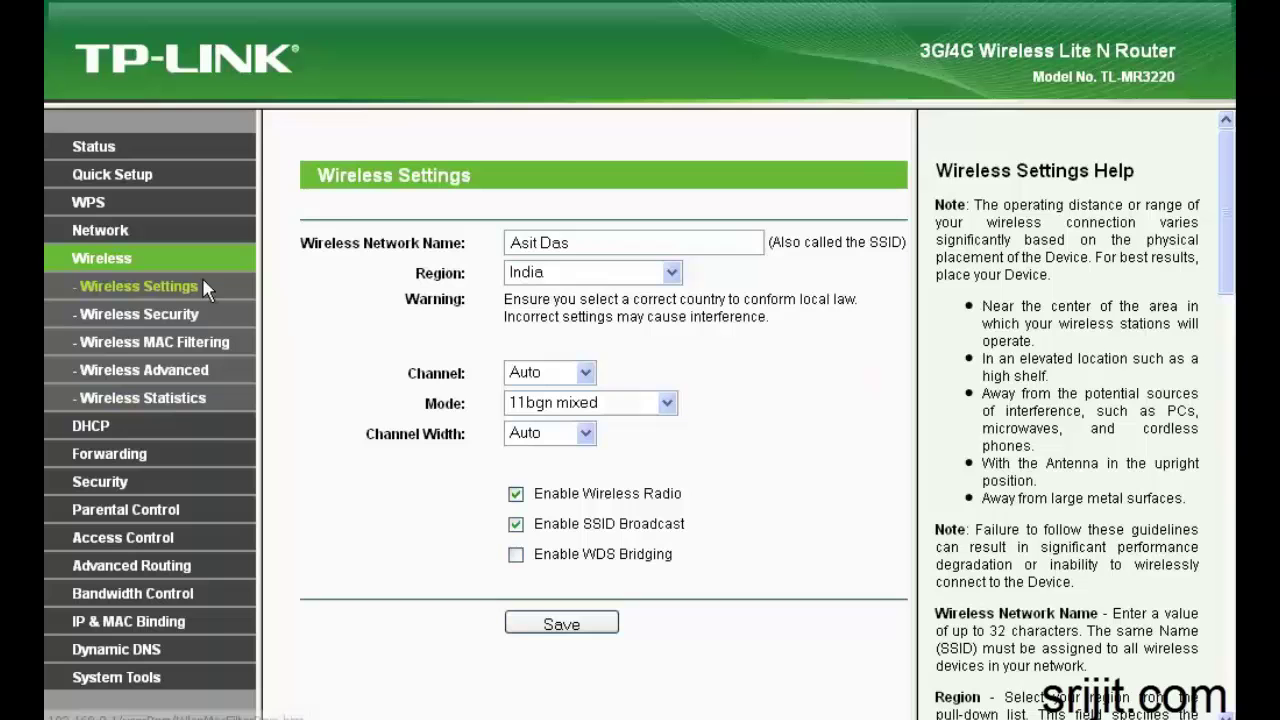
left_click_drag(588, 243, 512, 244)
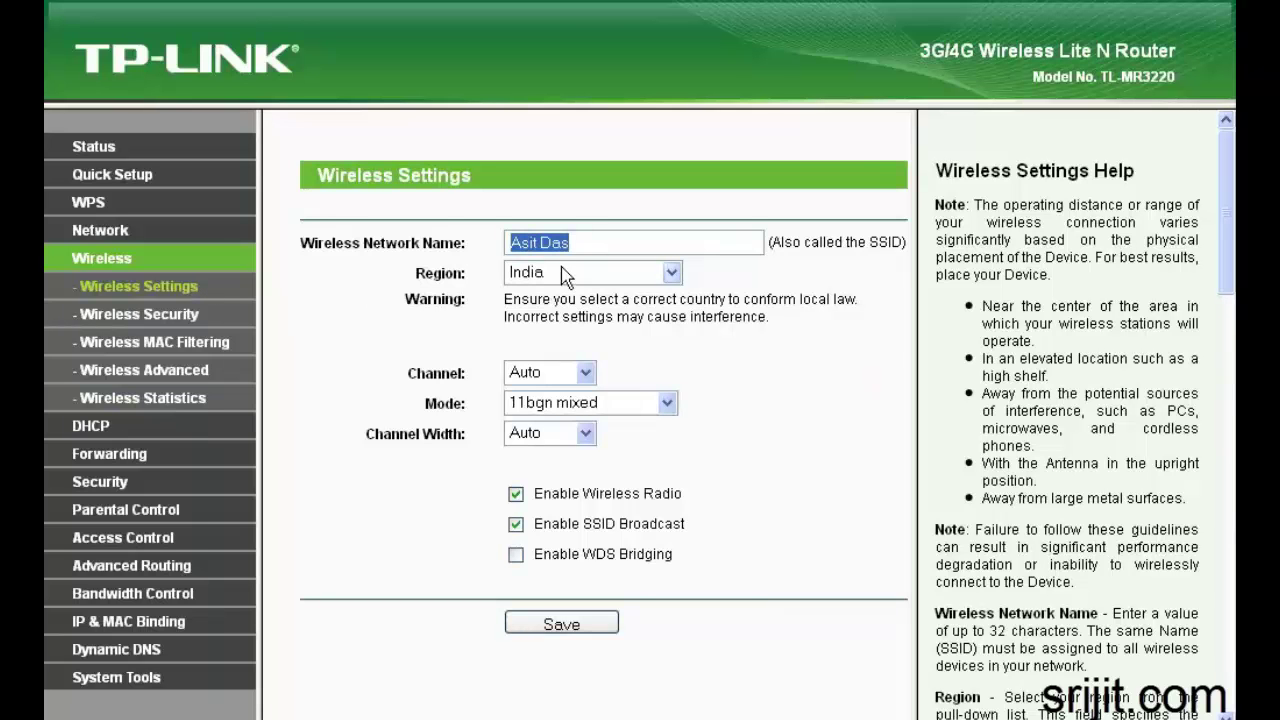
left_click(578, 241)
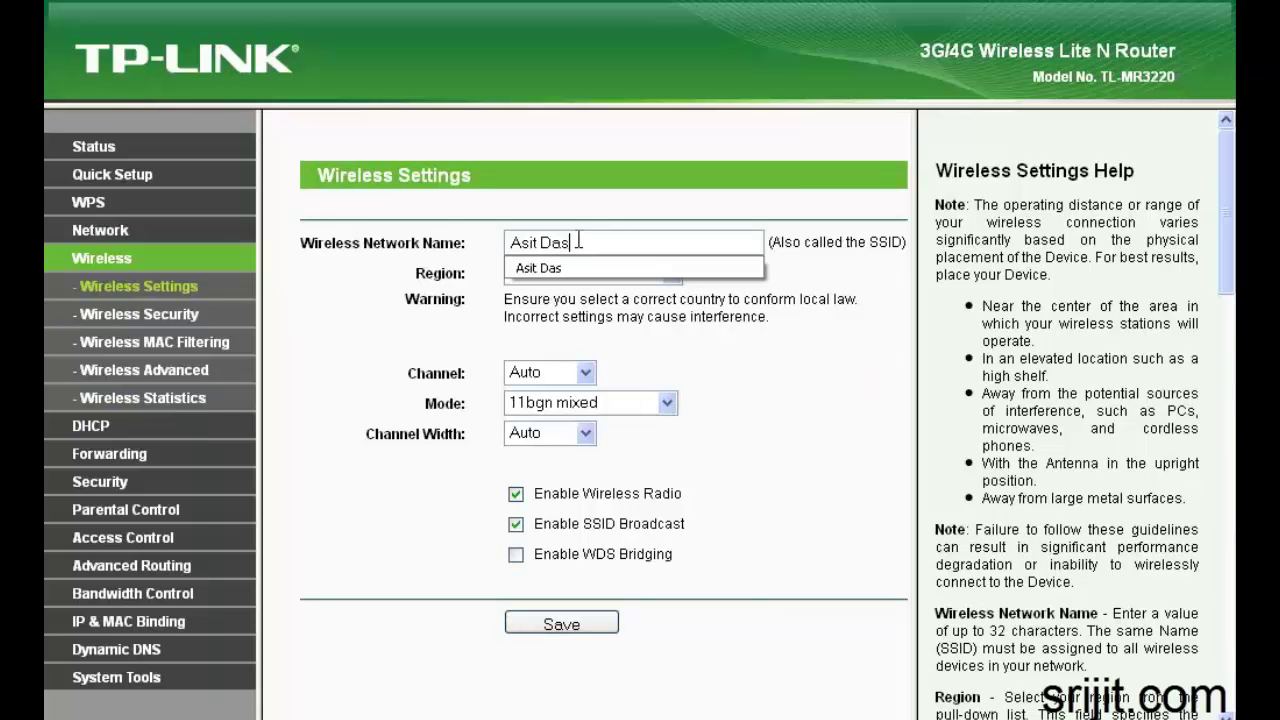
left_click(879, 392)
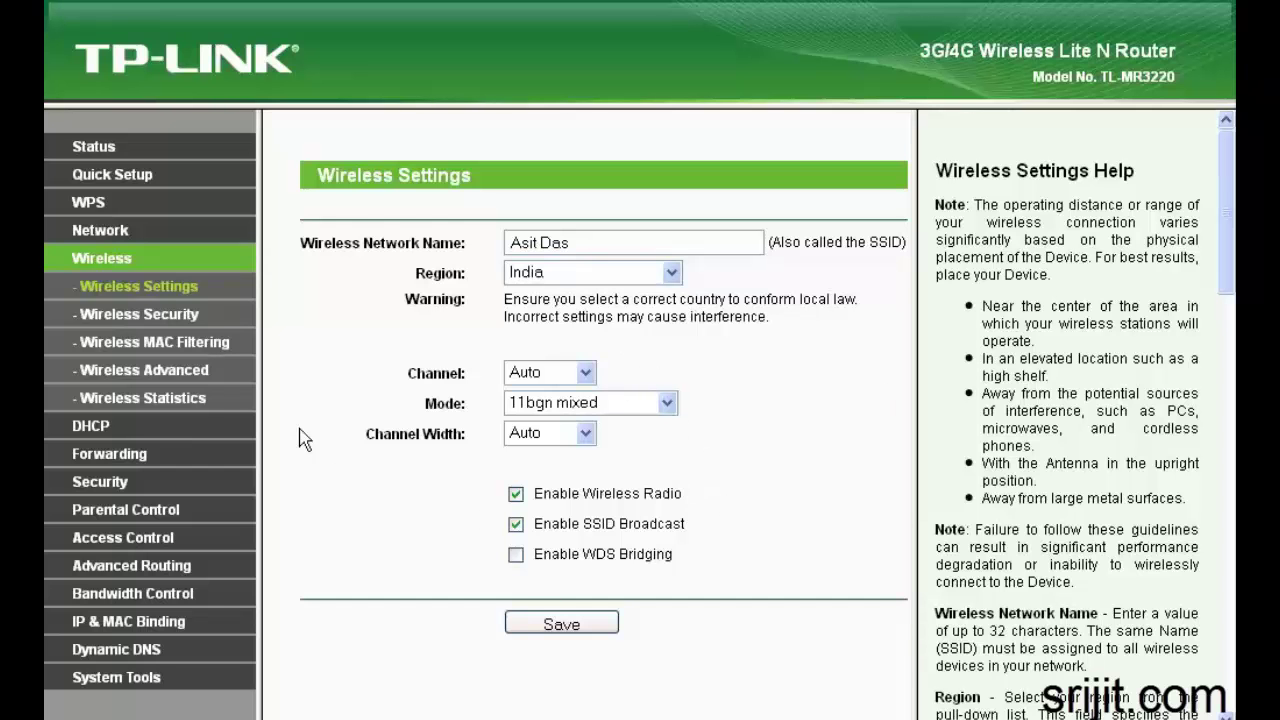
left_click(172, 314)
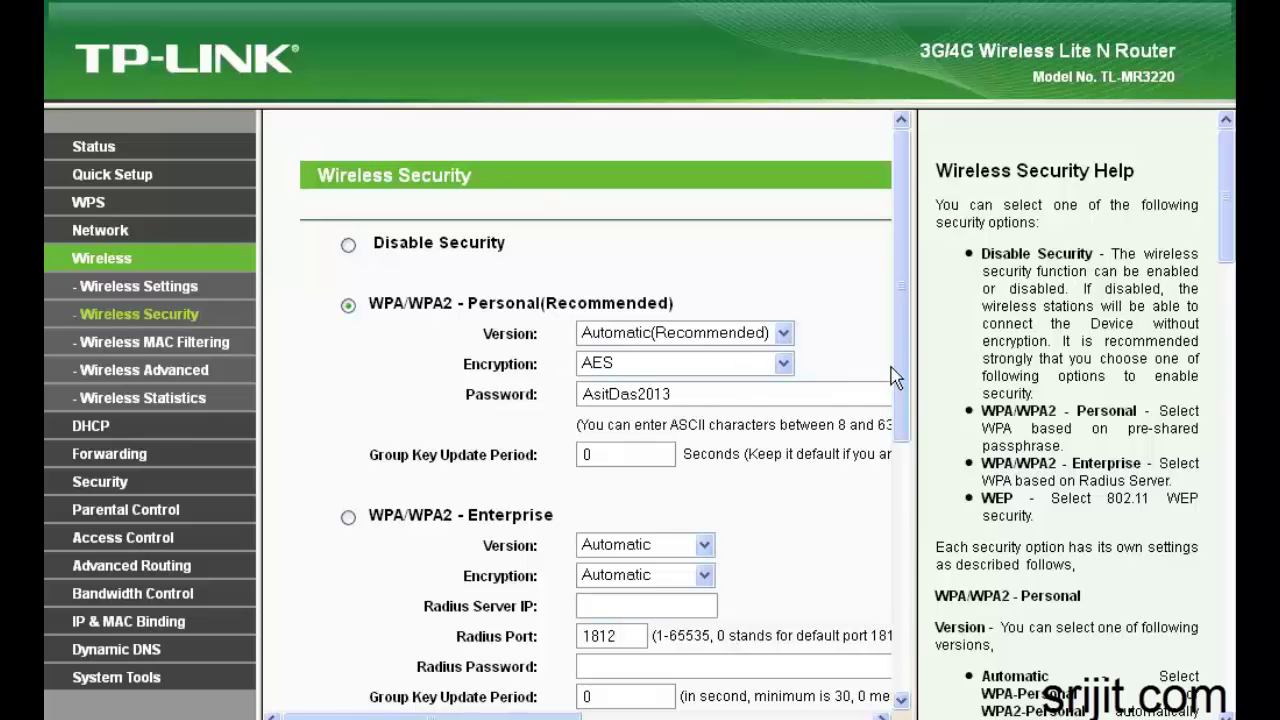
Step through MAC Filtering and Wireless Advanced to Wireless Statistics, showing one connected station
left_click_drag(900, 365, 902, 339)
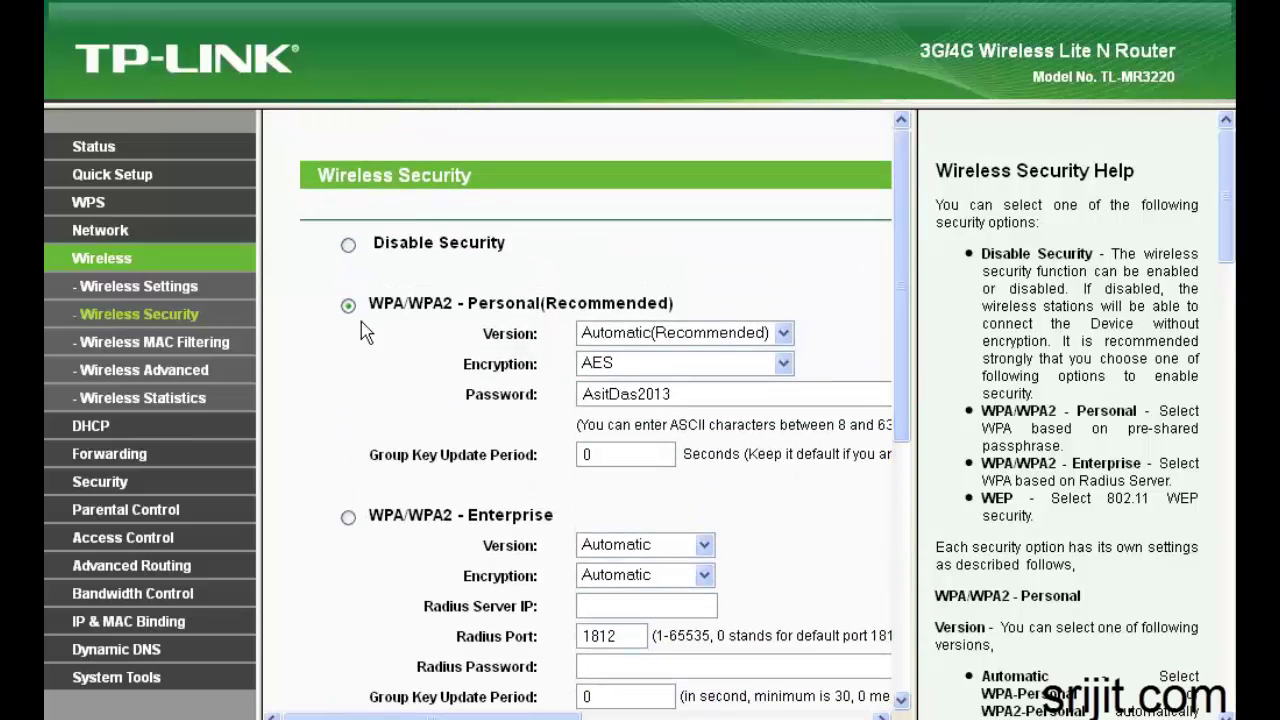
left_click(204, 346)
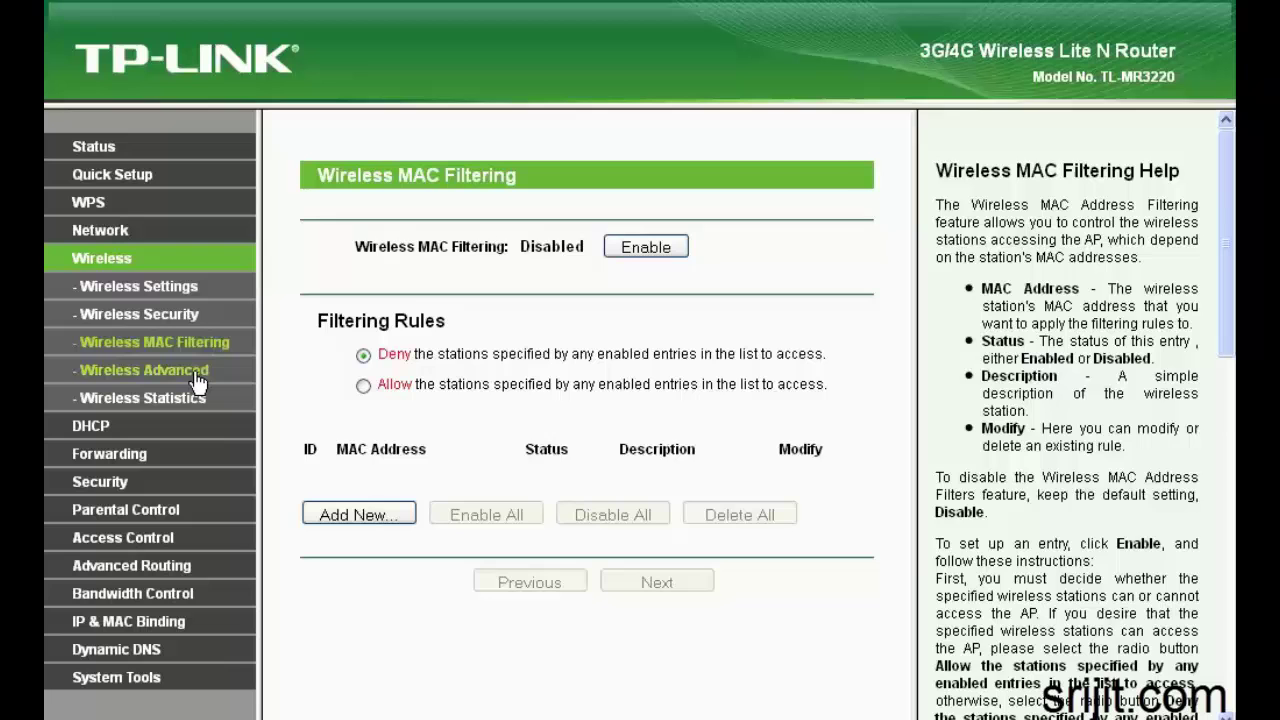
left_click(199, 380)
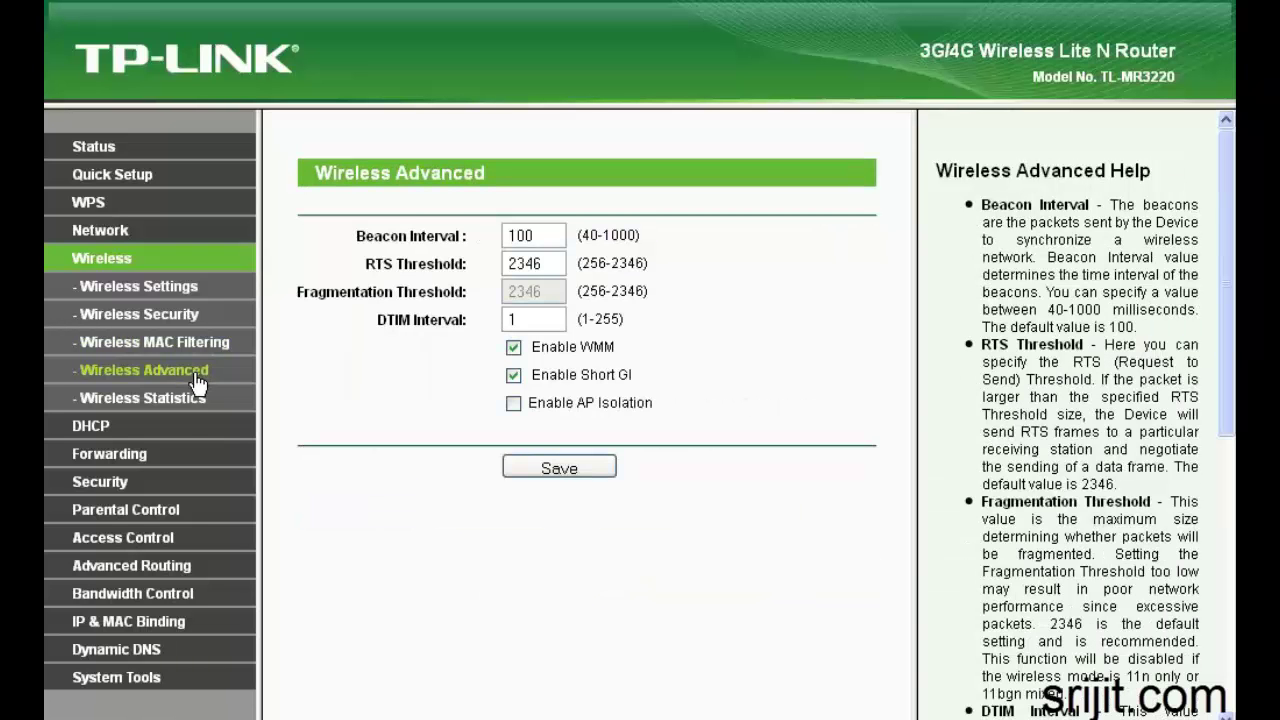
left_click(181, 410)
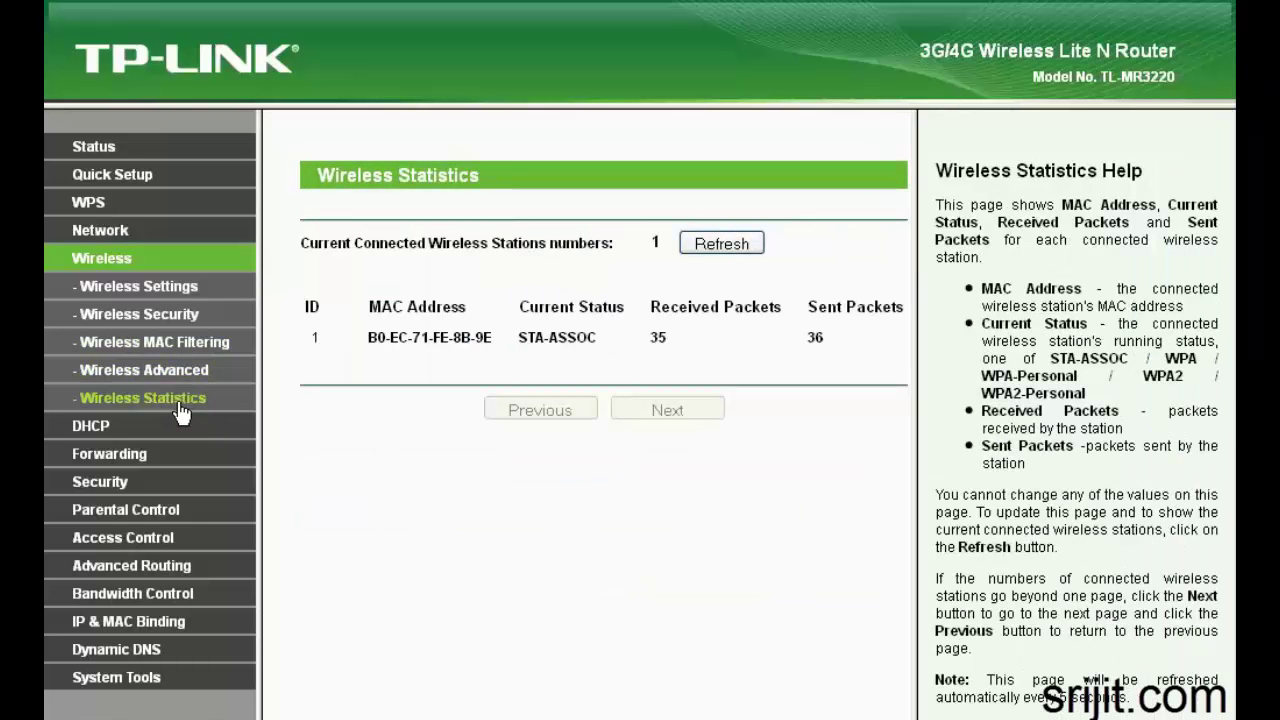
View DHCP Settings, the DHCP Clients List and Address Reservation, then the empty Virtual Servers list
left_click(127, 425)
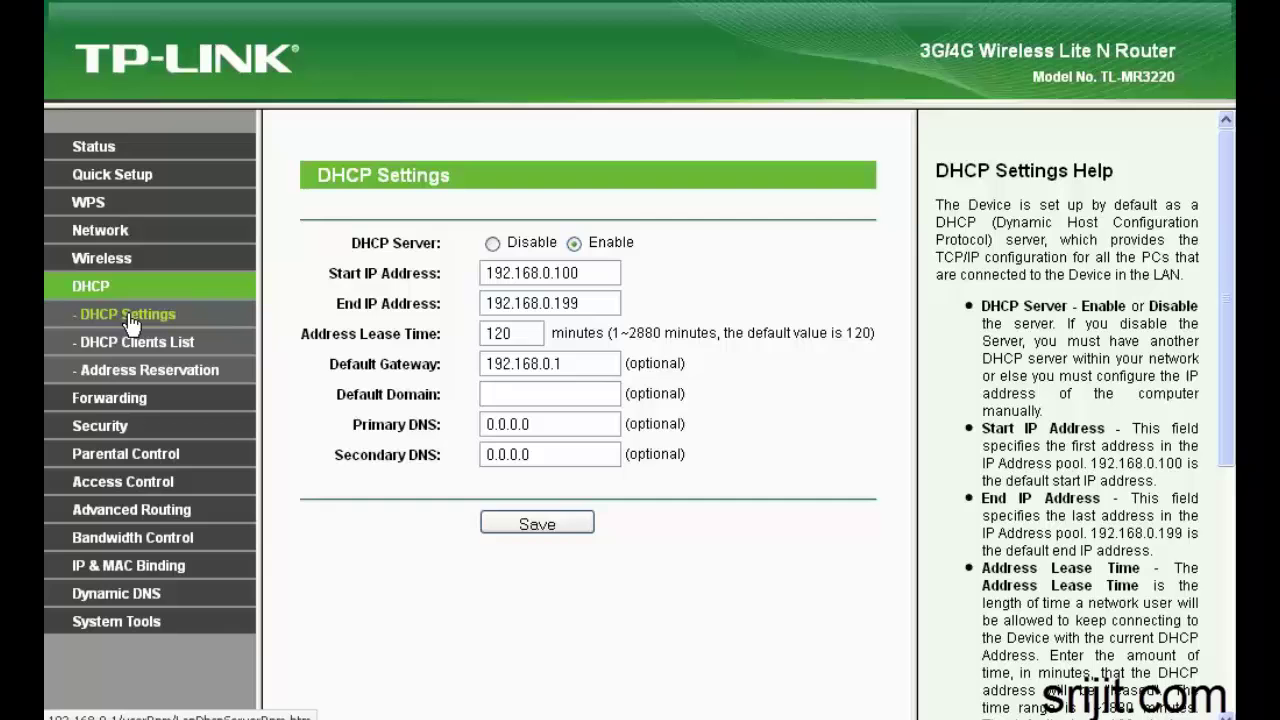
left_click(130, 350)
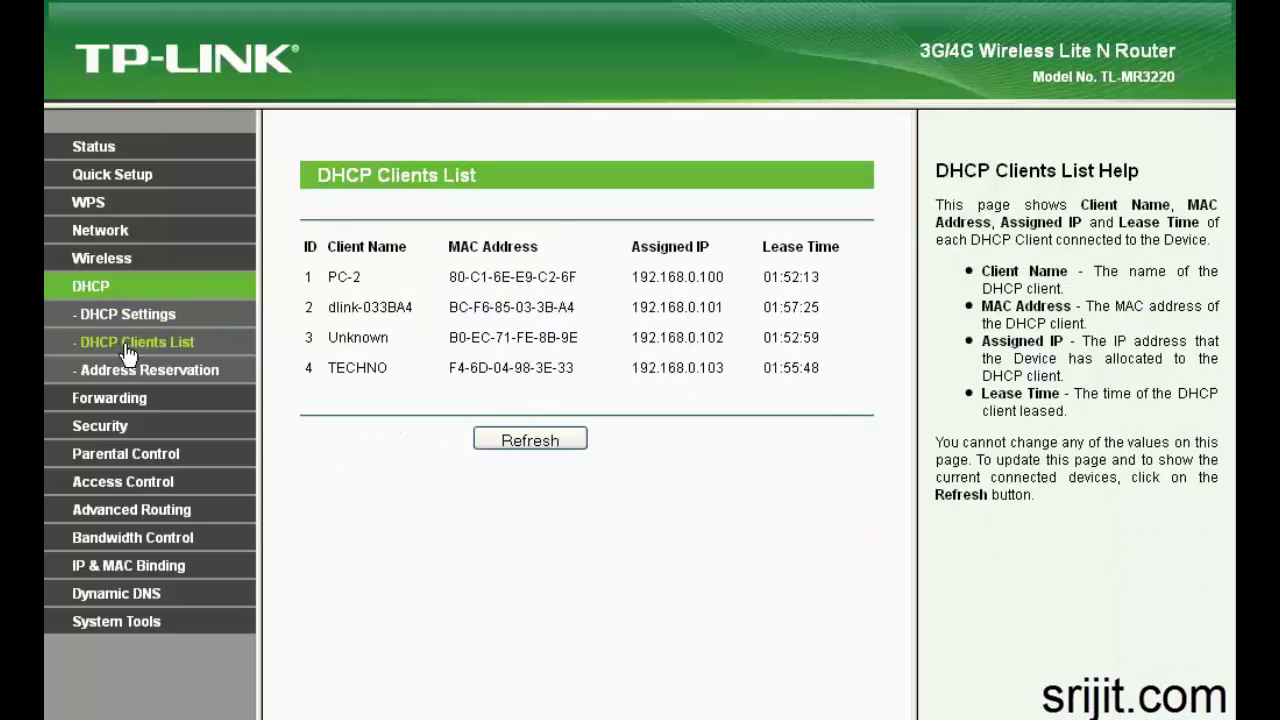
left_click(128, 378)
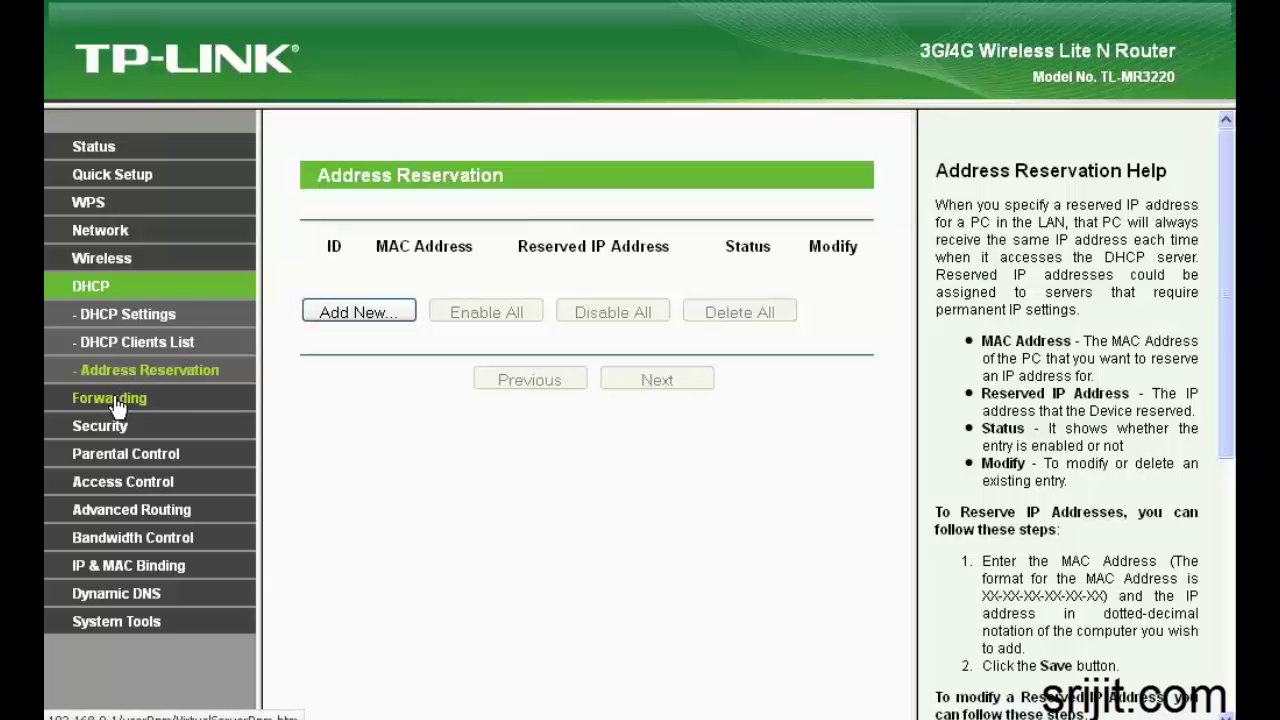
left_click(114, 400)
Look through Port Triggering, DMZ, UPnP and the basic, advanced, local and remote management security pages
left_click(118, 372)
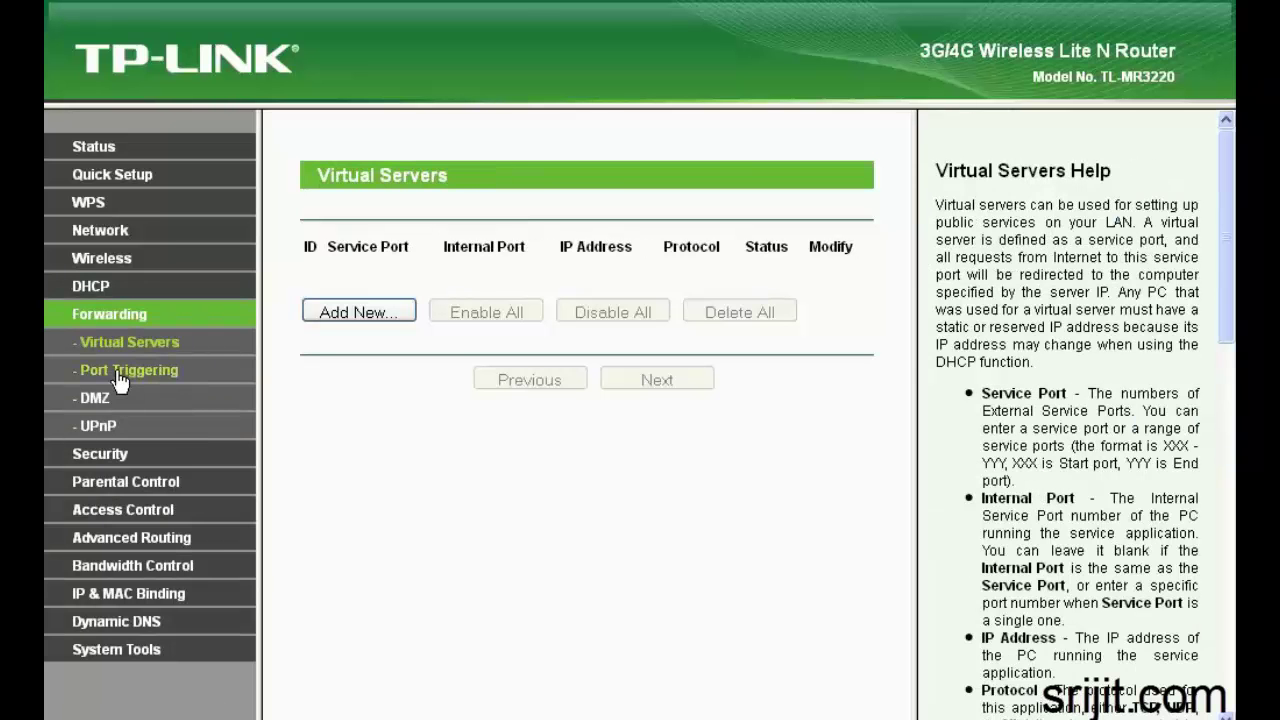
left_click(95, 398)
left_click(98, 430)
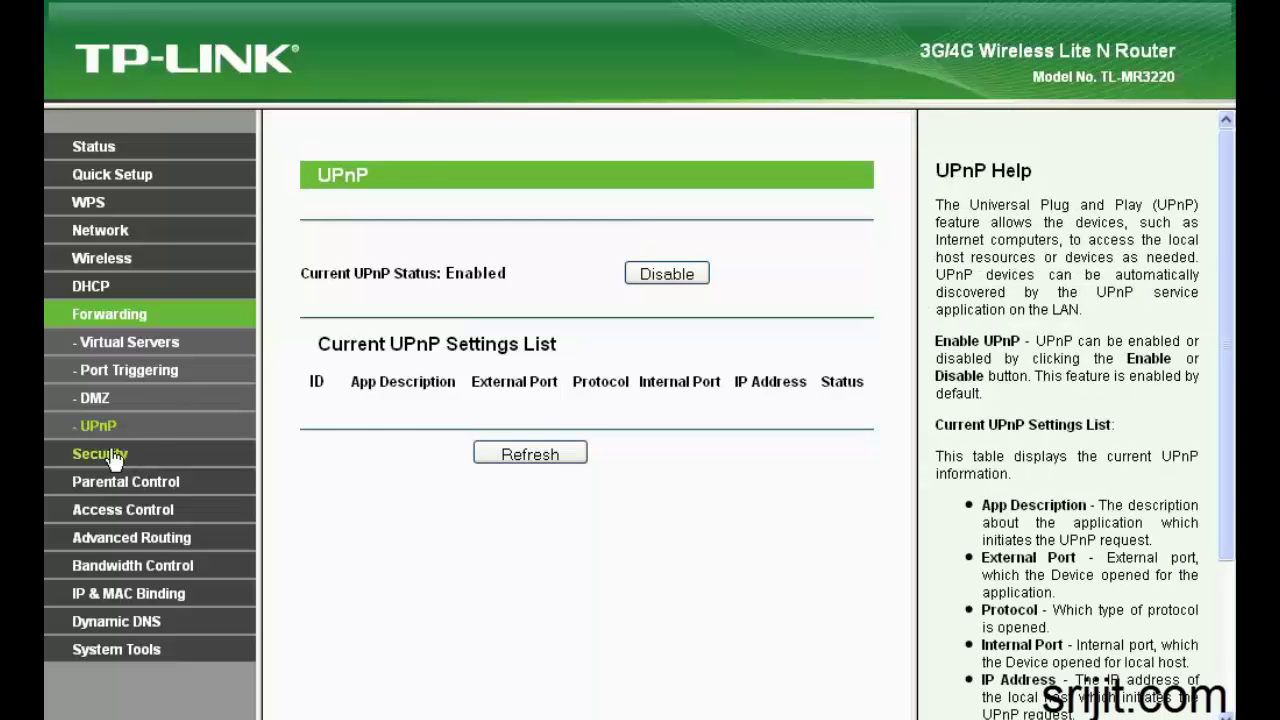
left_click(112, 453)
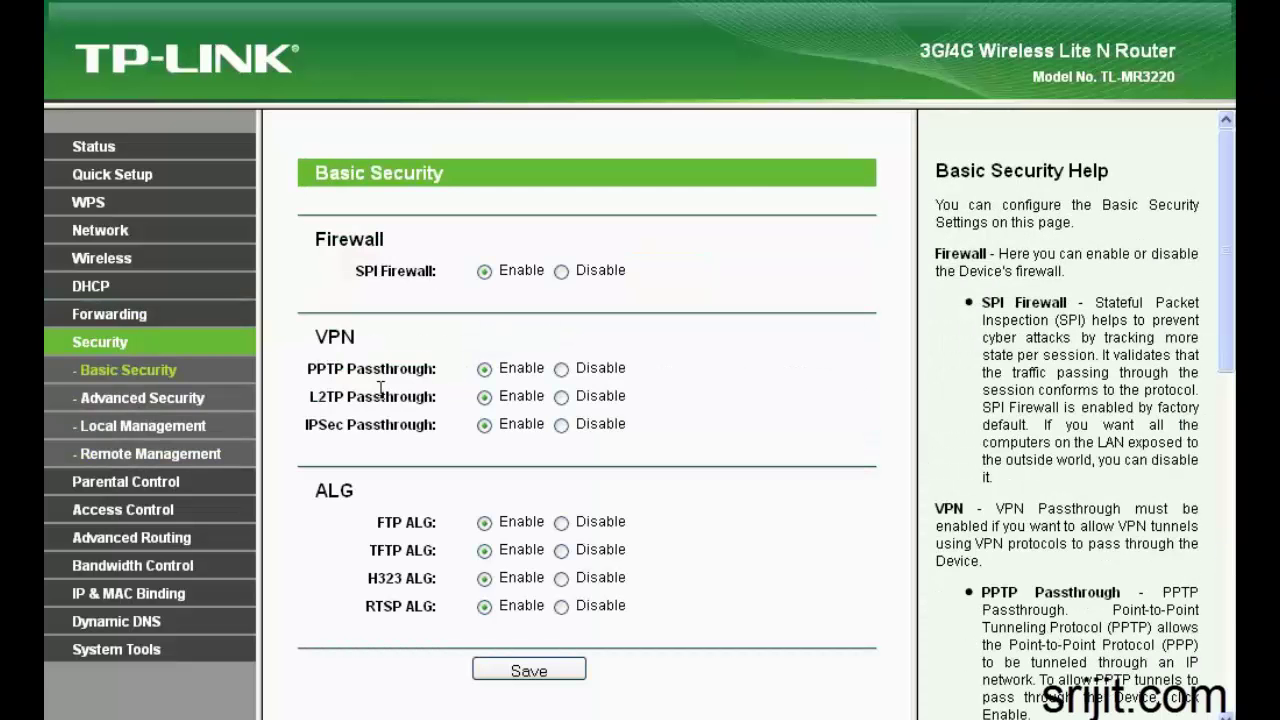
left_click(130, 400)
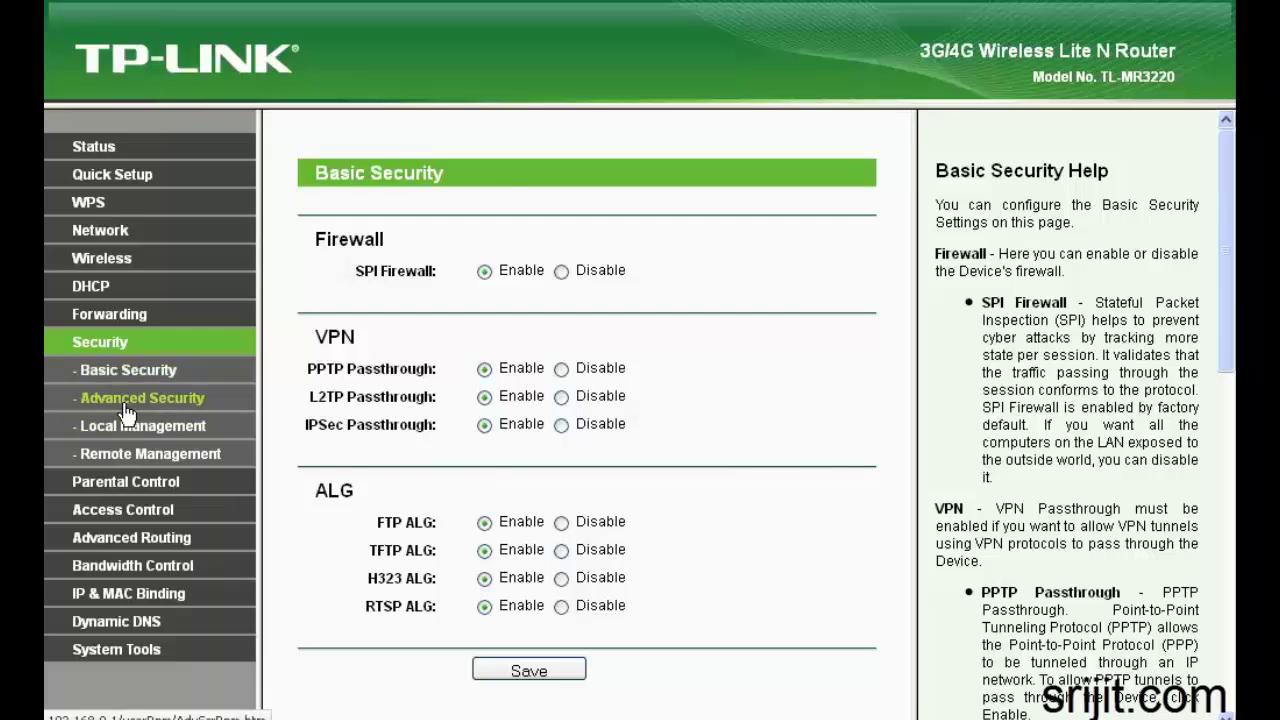
scroll(290, 440, "down", 1)
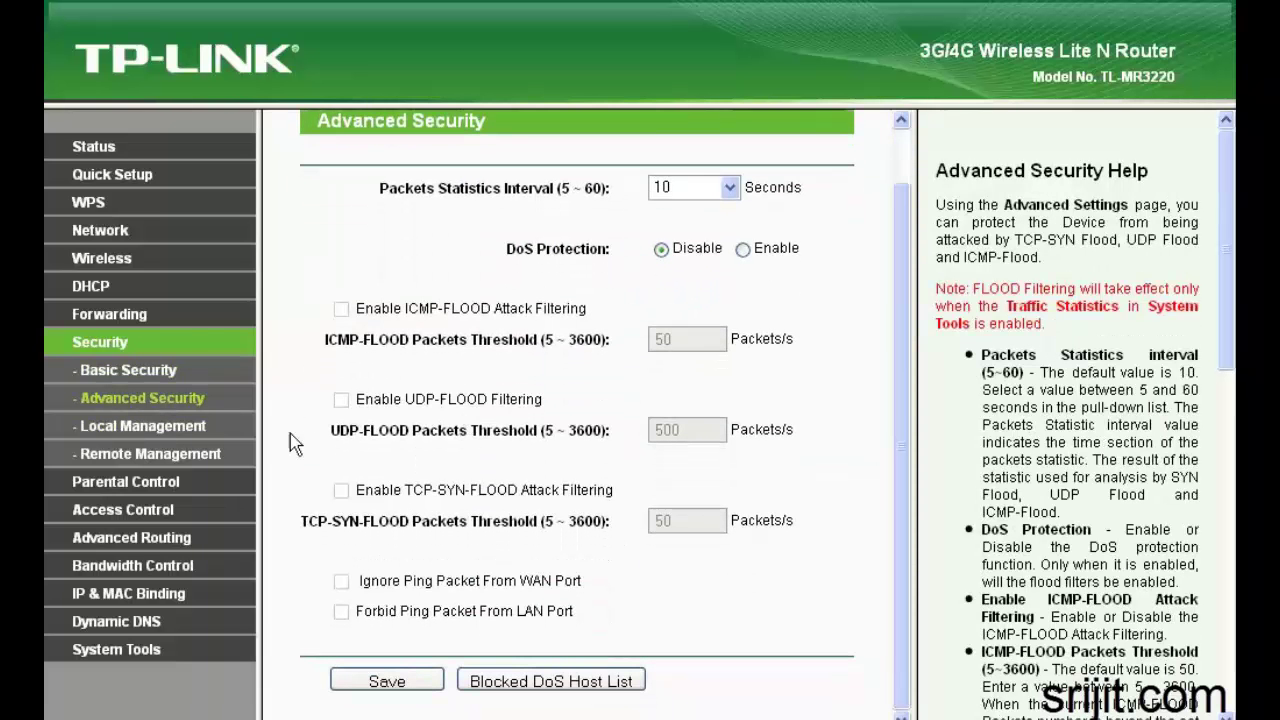
left_click(141, 427)
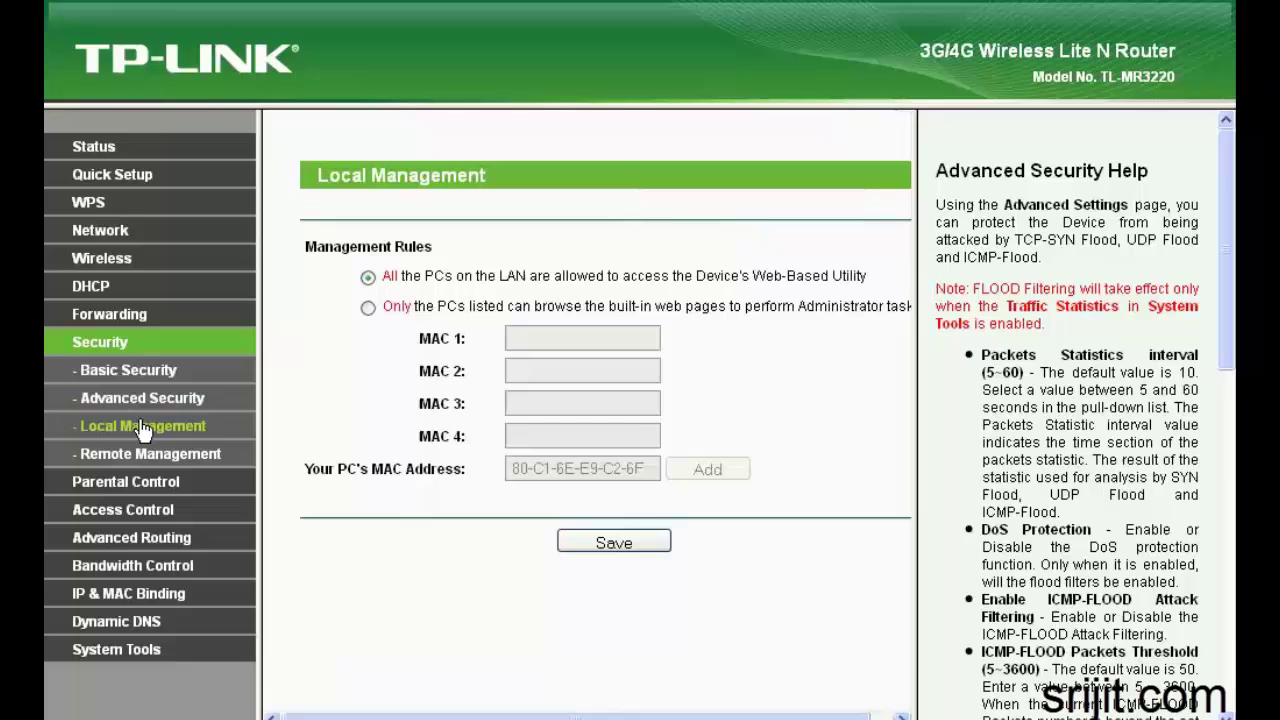
left_click(131, 459)
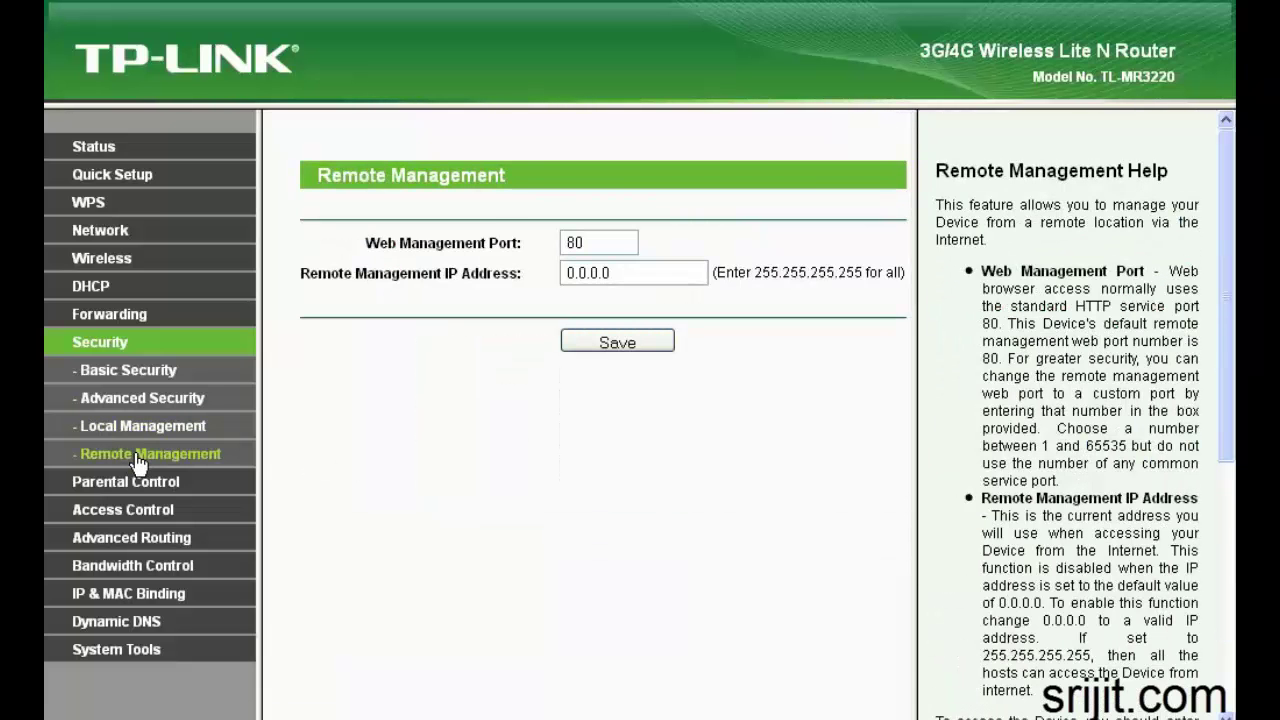
Check Parental Control and the access control rule, host, target and schedule lists, then Static Routing
left_click(135, 482)
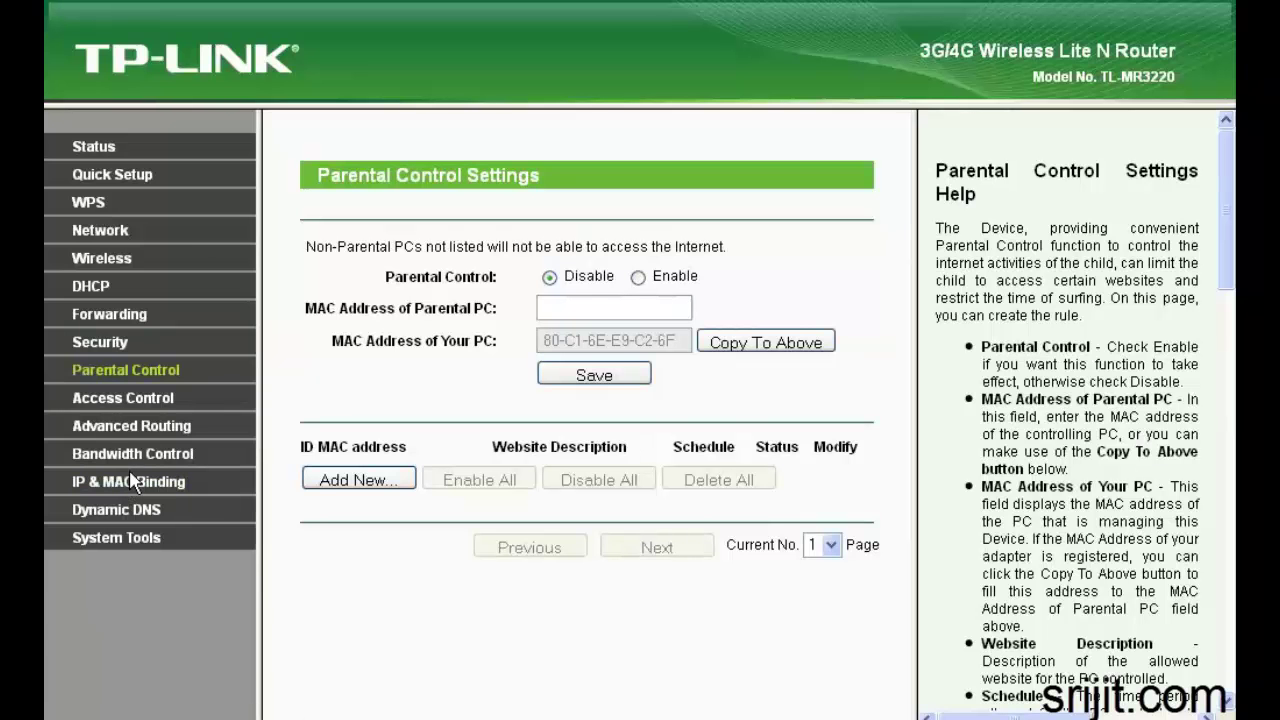
left_click(105, 405)
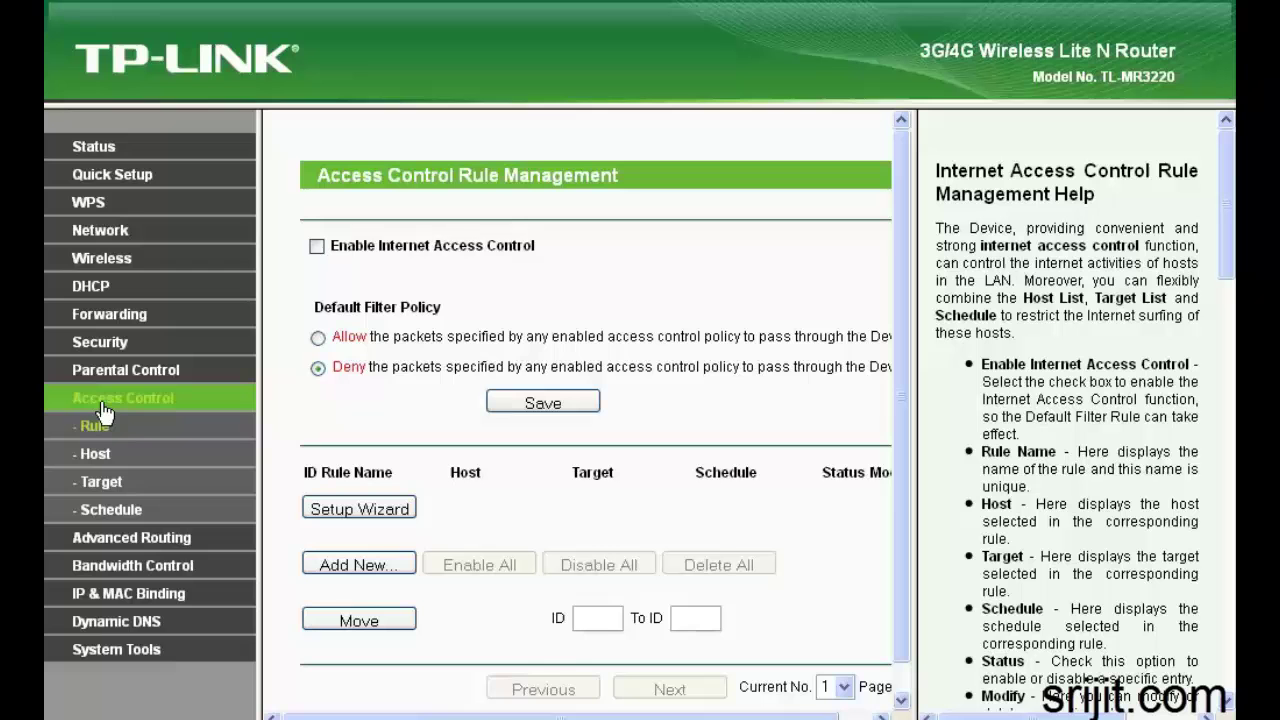
scroll(318, 490, "down", 1)
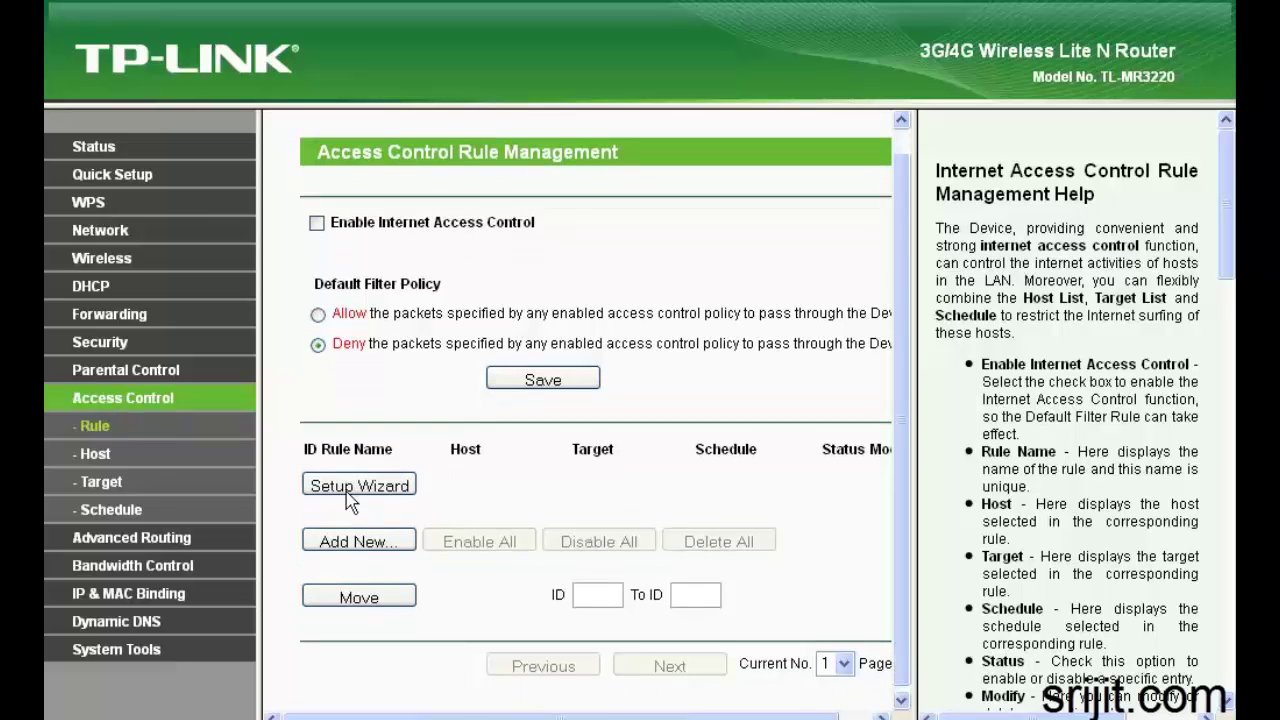
left_click(97, 455)
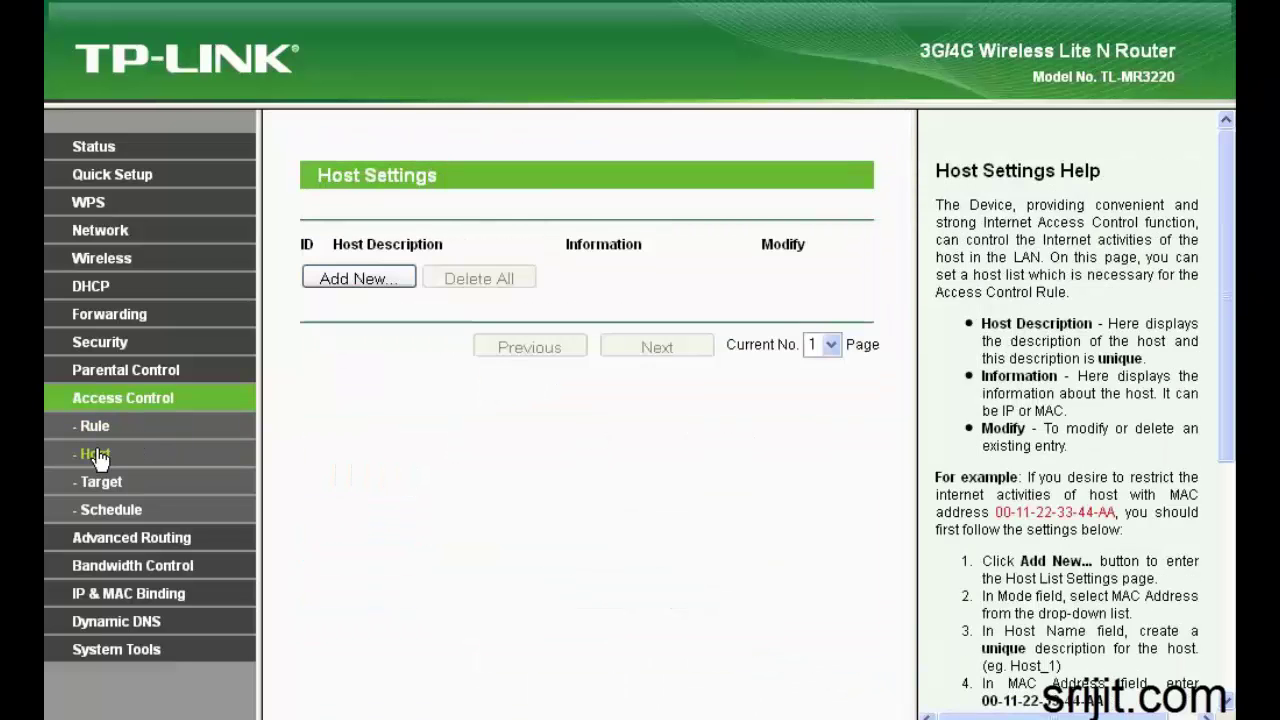
left_click(99, 483)
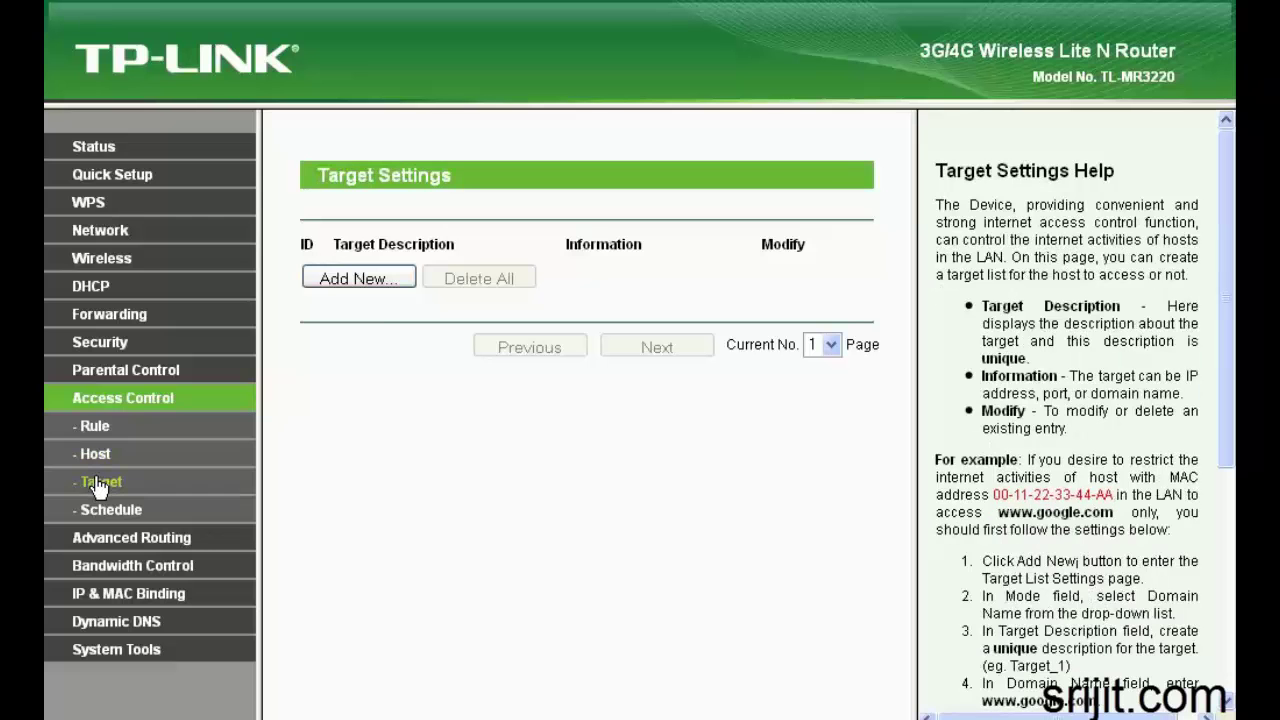
left_click(106, 509)
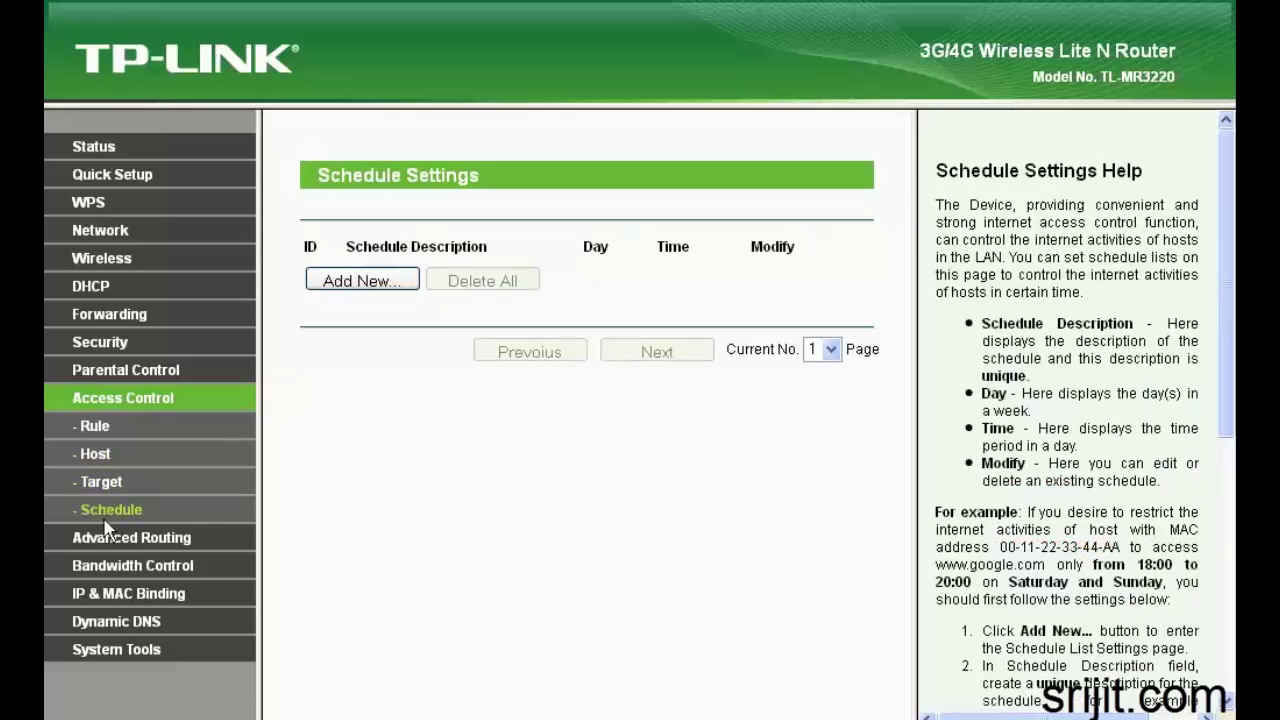
left_click(106, 539)
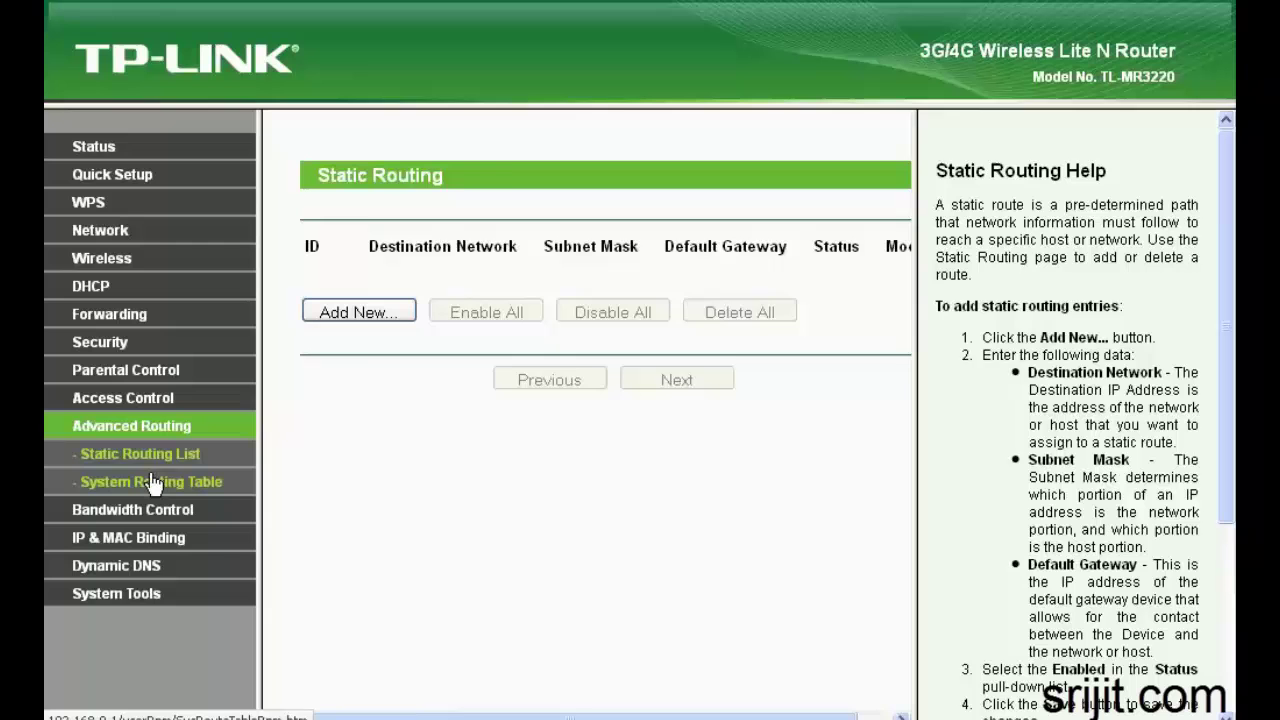
Check the routing table, bandwidth rules, IP & MAC binding, ARP list and DDNS settings
left_click(147, 483)
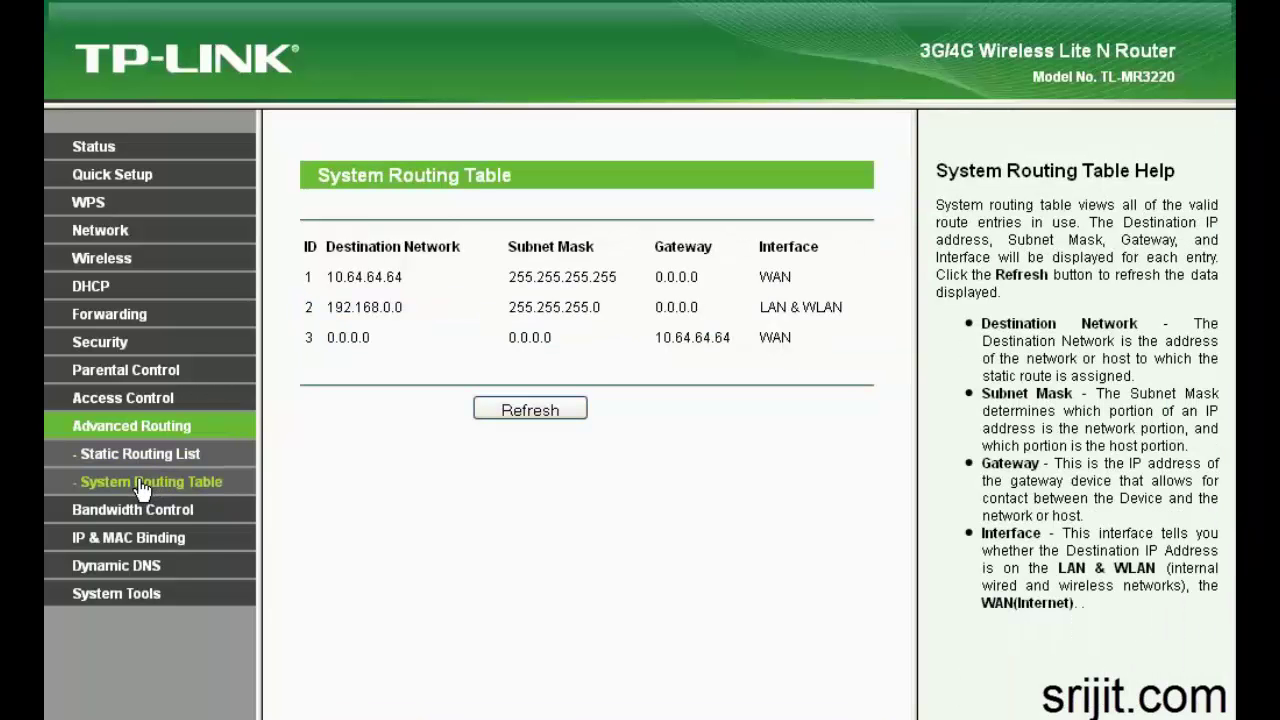
left_click(132, 512)
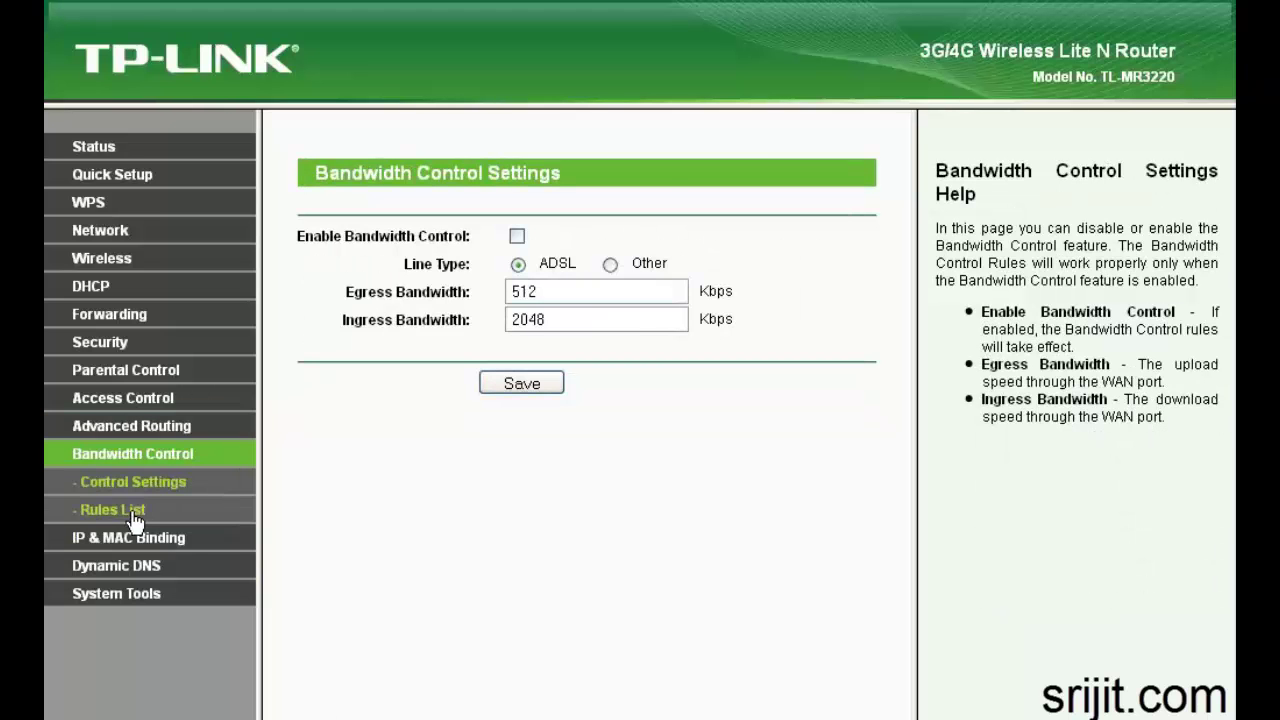
left_click(133, 512)
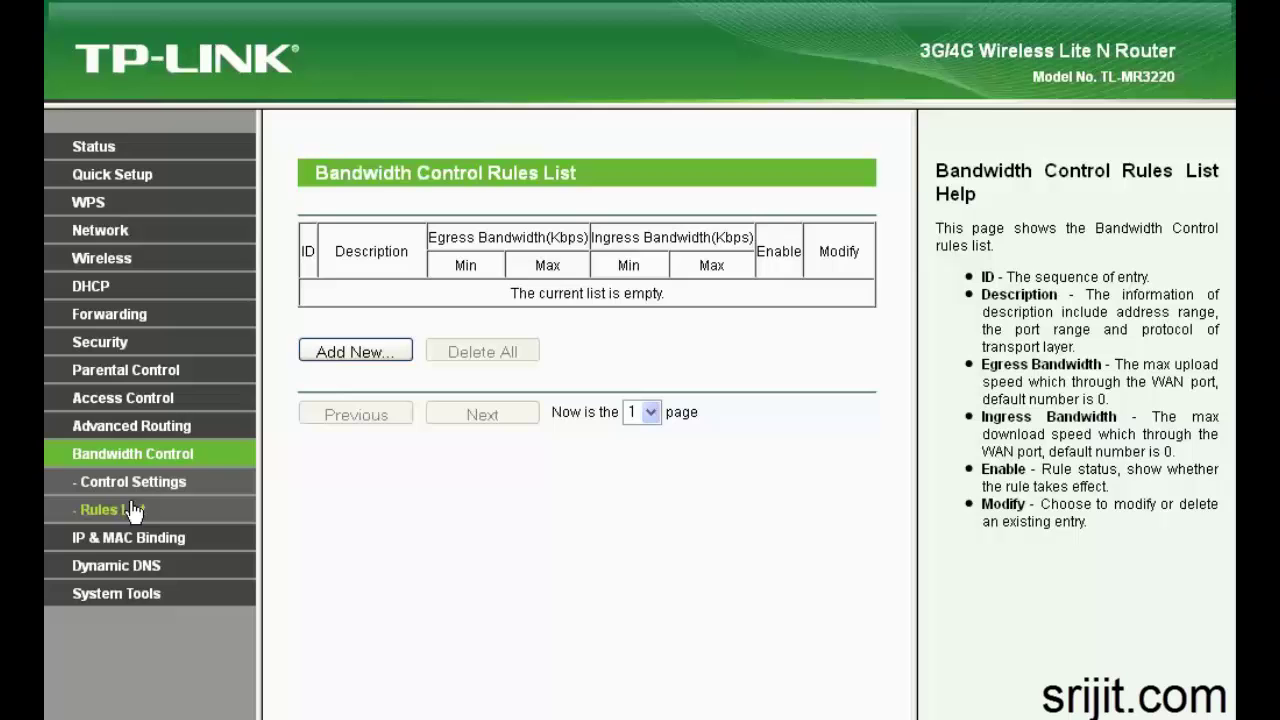
left_click(128, 537)
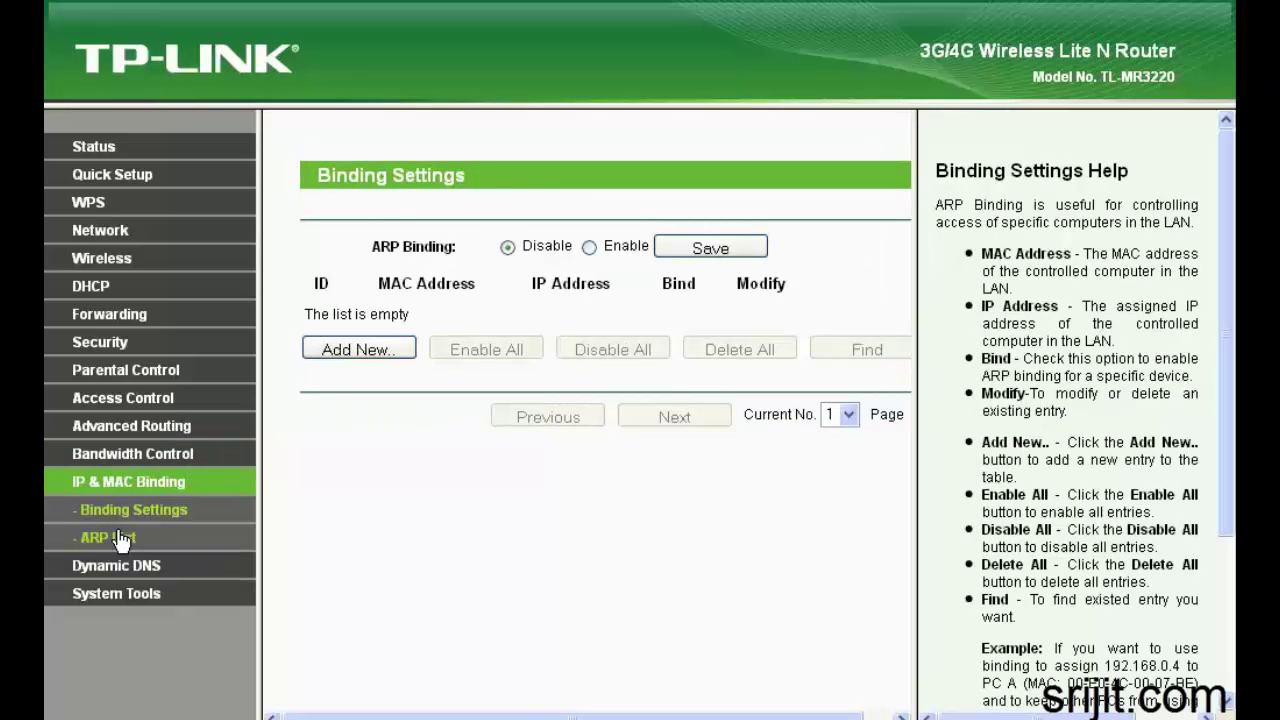
left_click(121, 537)
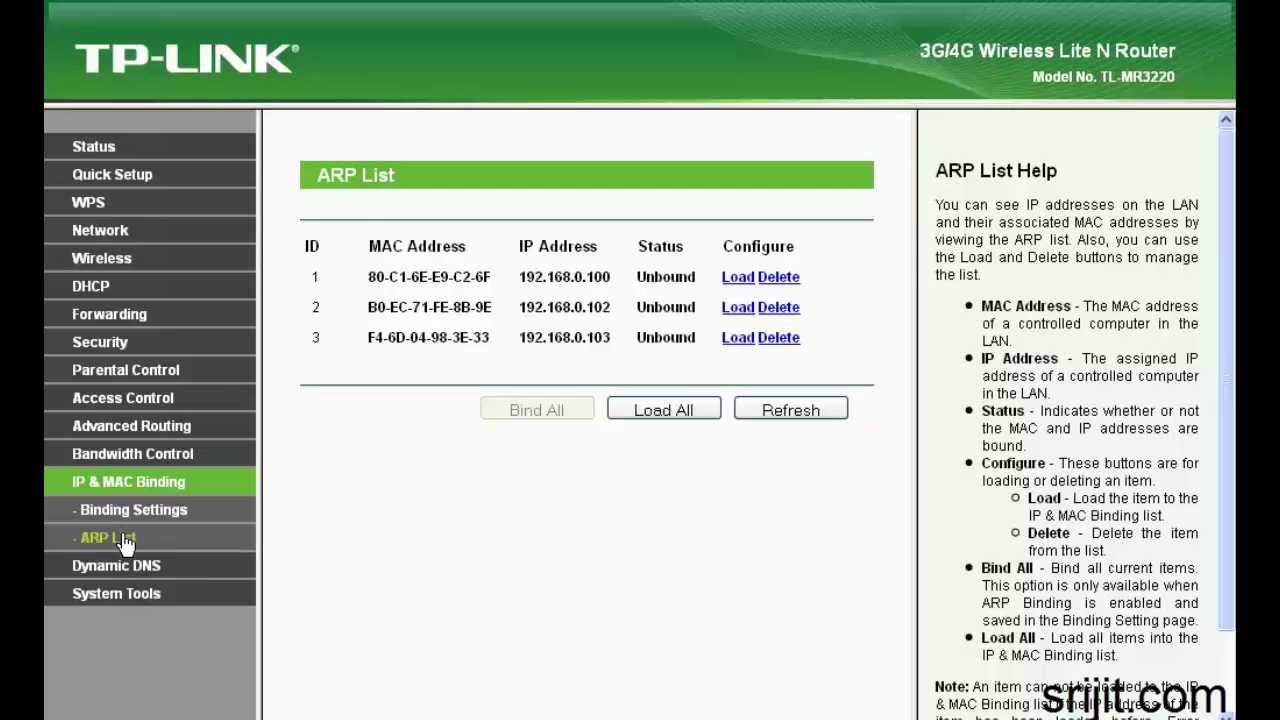
left_click(121, 567)
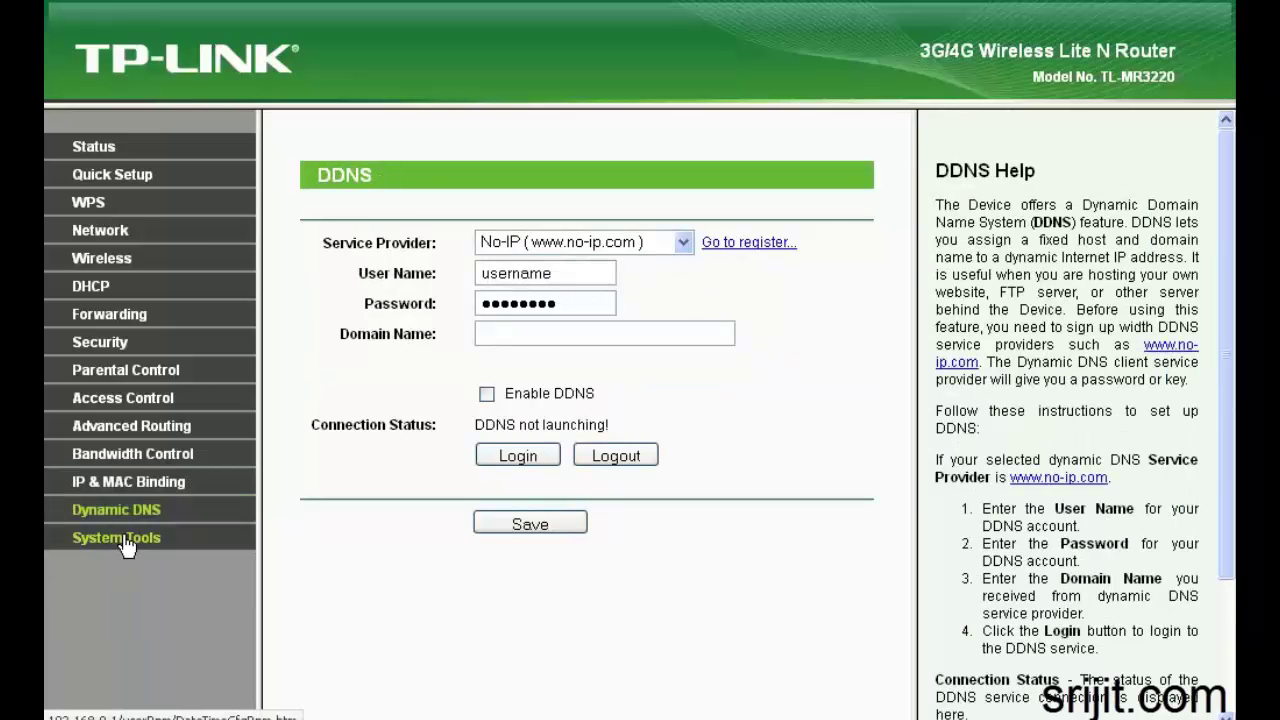
Set time zone GMT+05:30 New Delhi, get GMT time and save, then check Diagnostic and Firmware Upgrade
left_click(123, 540)
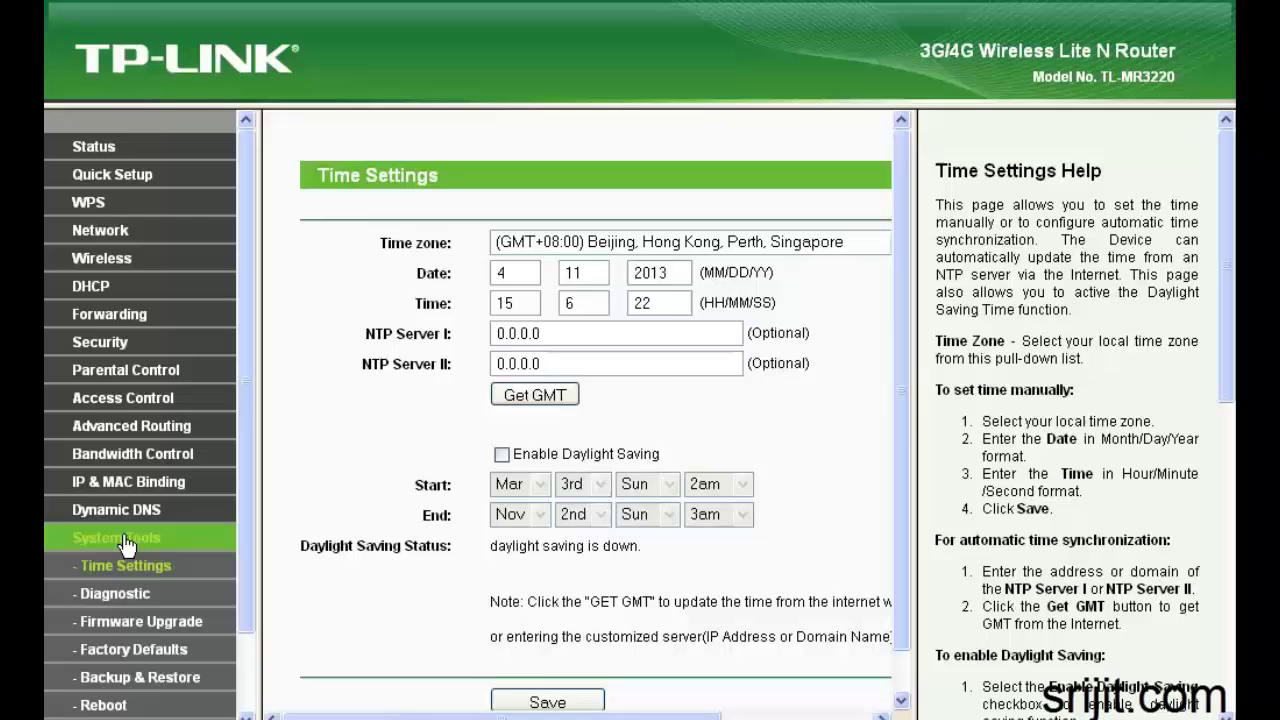
left_click(584, 248)
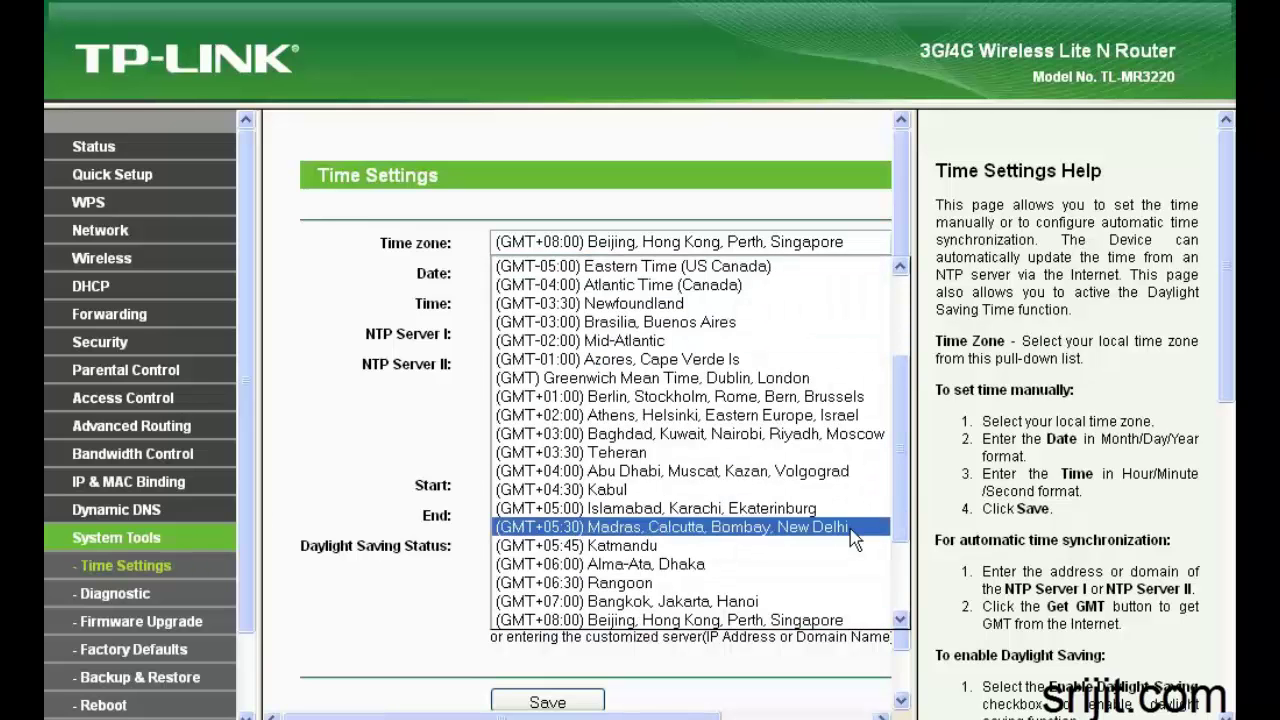
left_click_drag(905, 502, 905, 565)
left_click(629, 415)
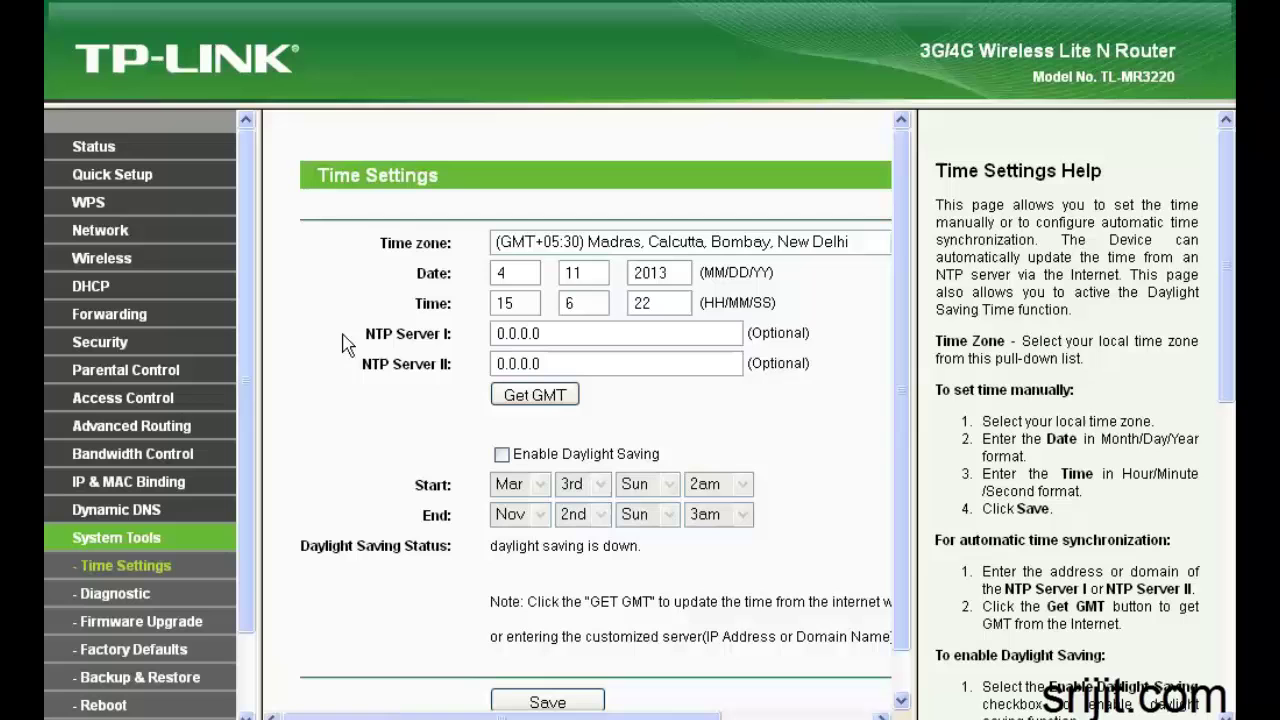
left_click(536, 398)
left_click_drag(903, 437, 897, 507)
left_click(585, 662)
left_click(146, 603)
left_click(147, 630)
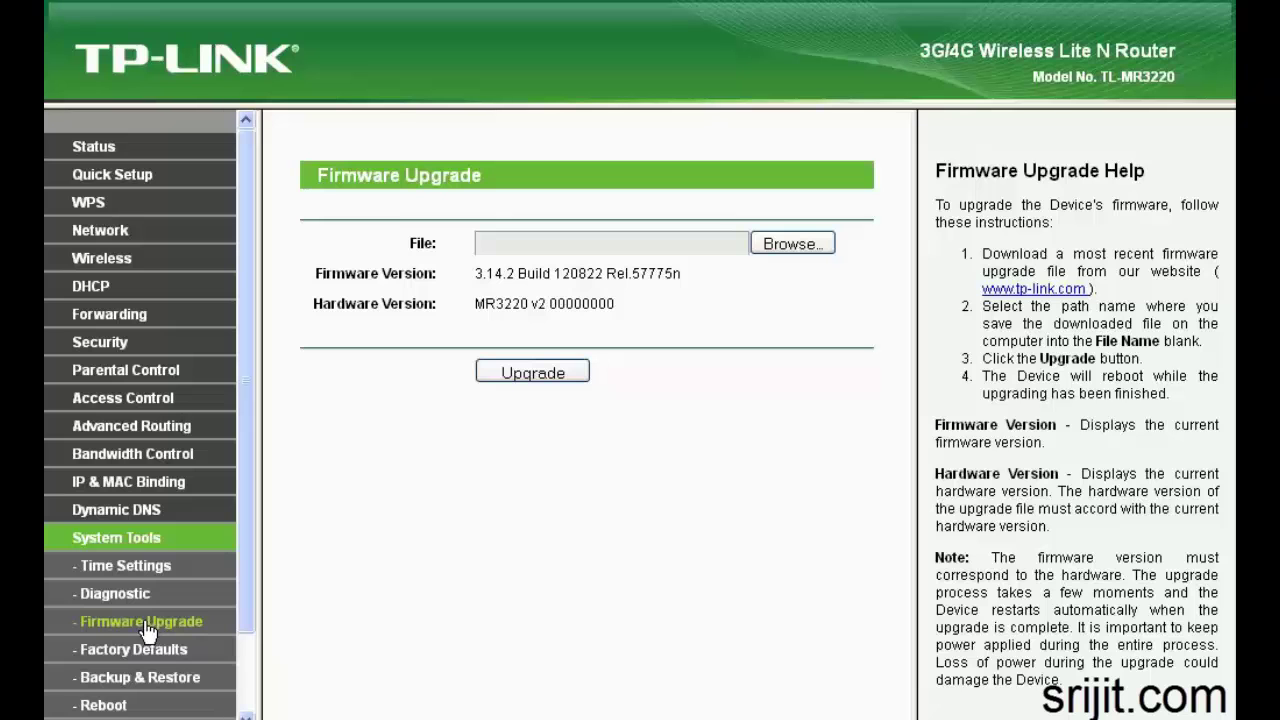
Back up the router configuration as config.bin (22.3 kB) from System Tools > Backup & Restore
left_click(147, 650)
left_click(143, 679)
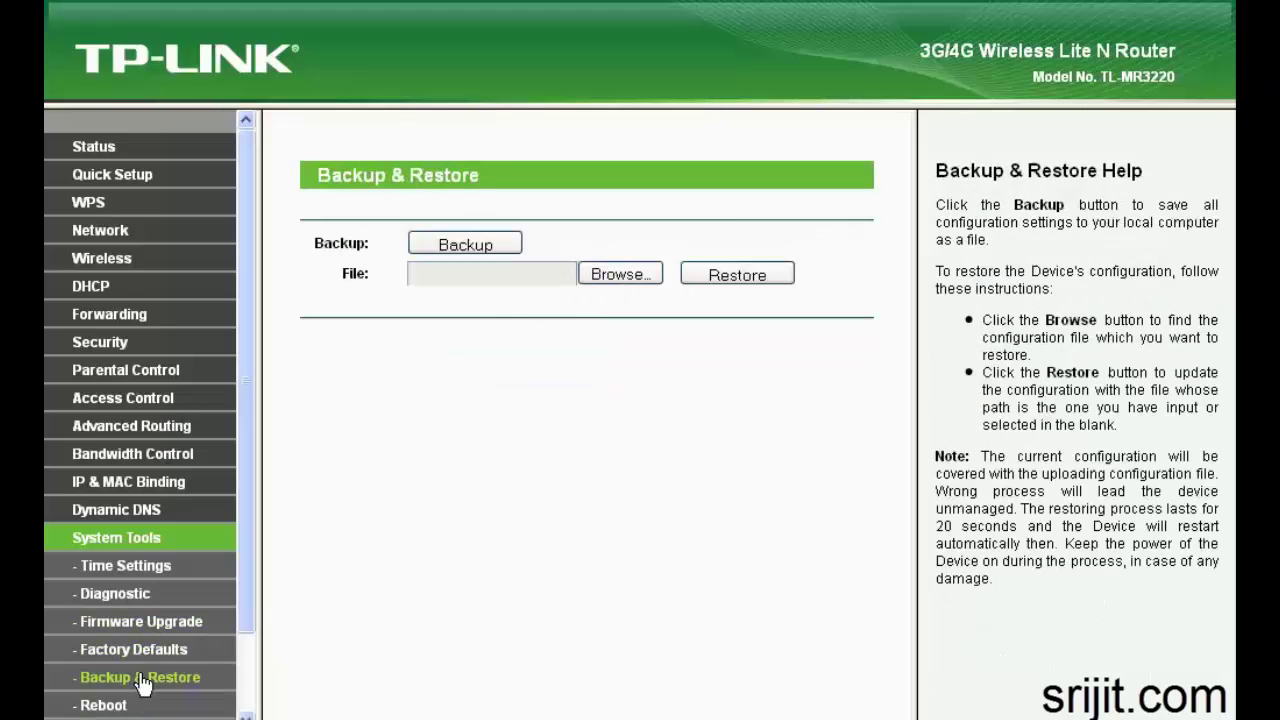
scroll(167, 643, "down", 3)
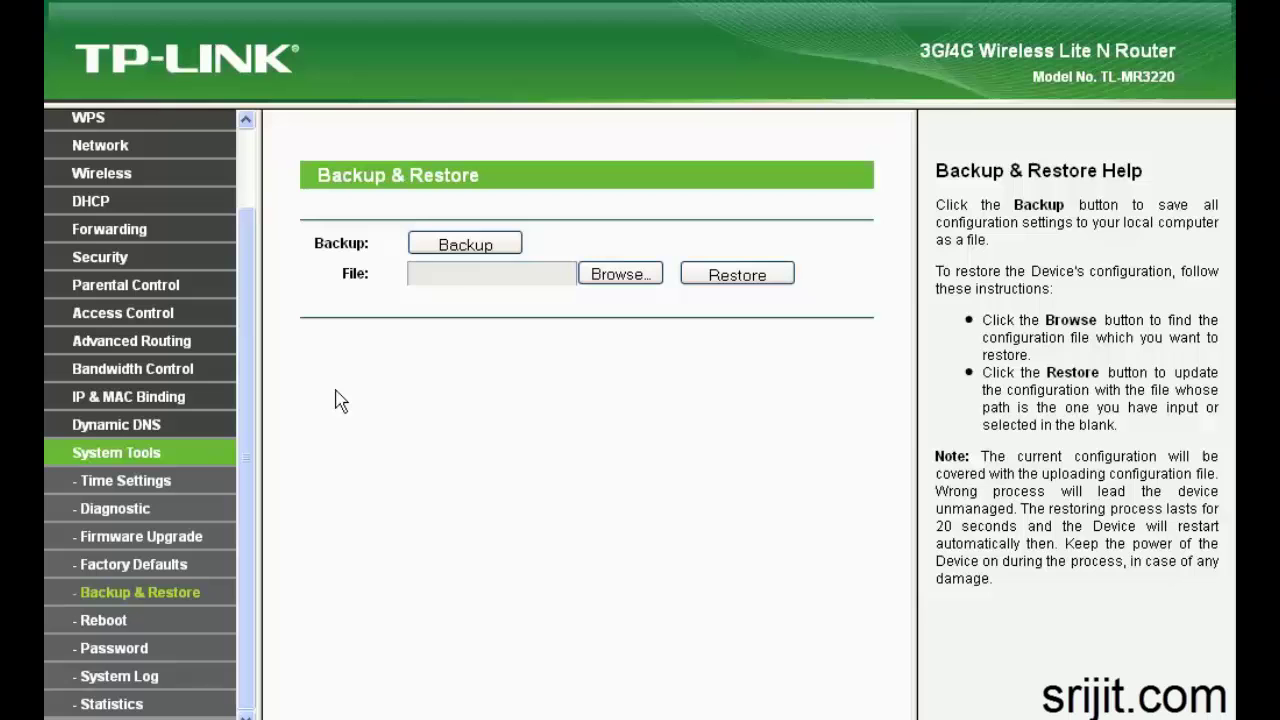
left_click(452, 246)
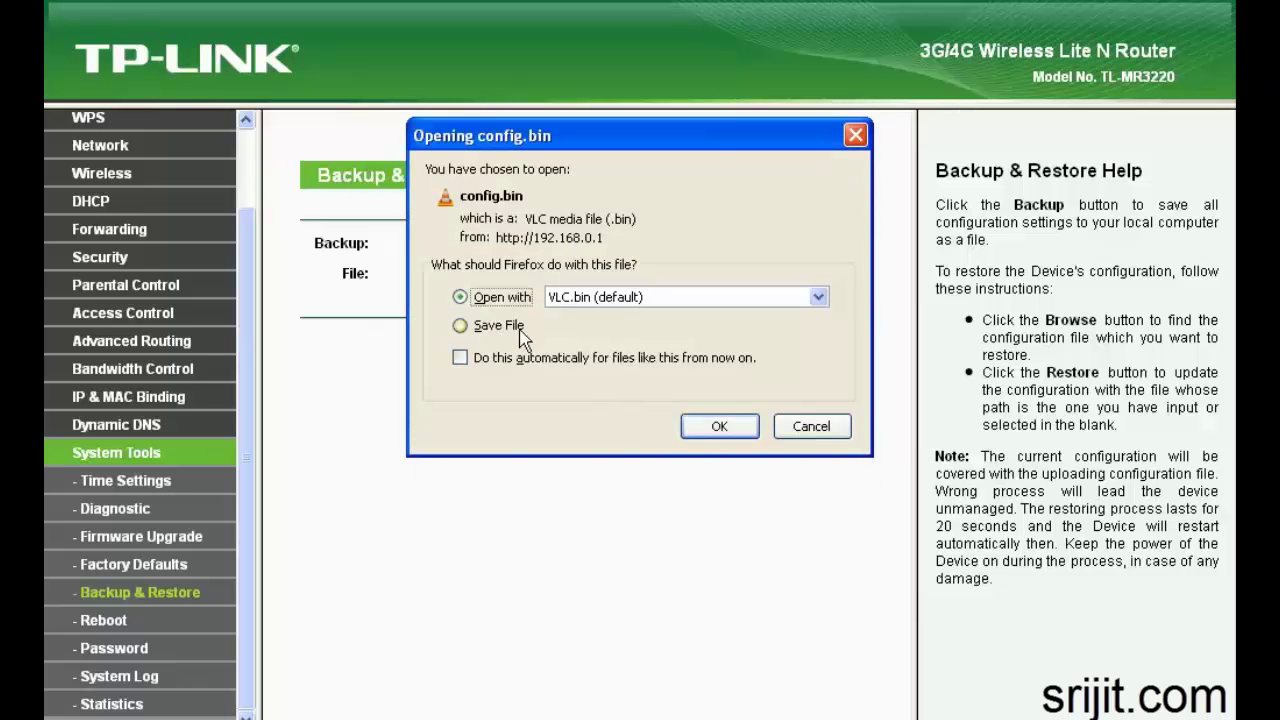
left_click(480, 325)
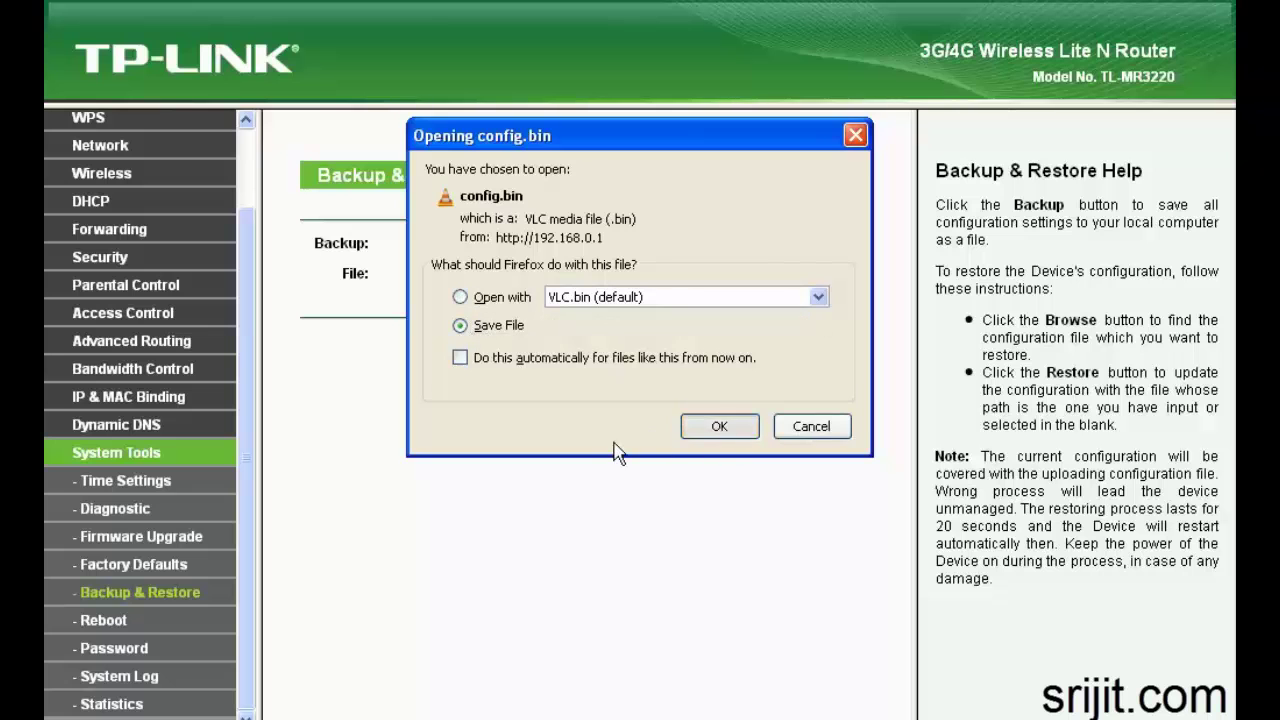
left_click(702, 428)
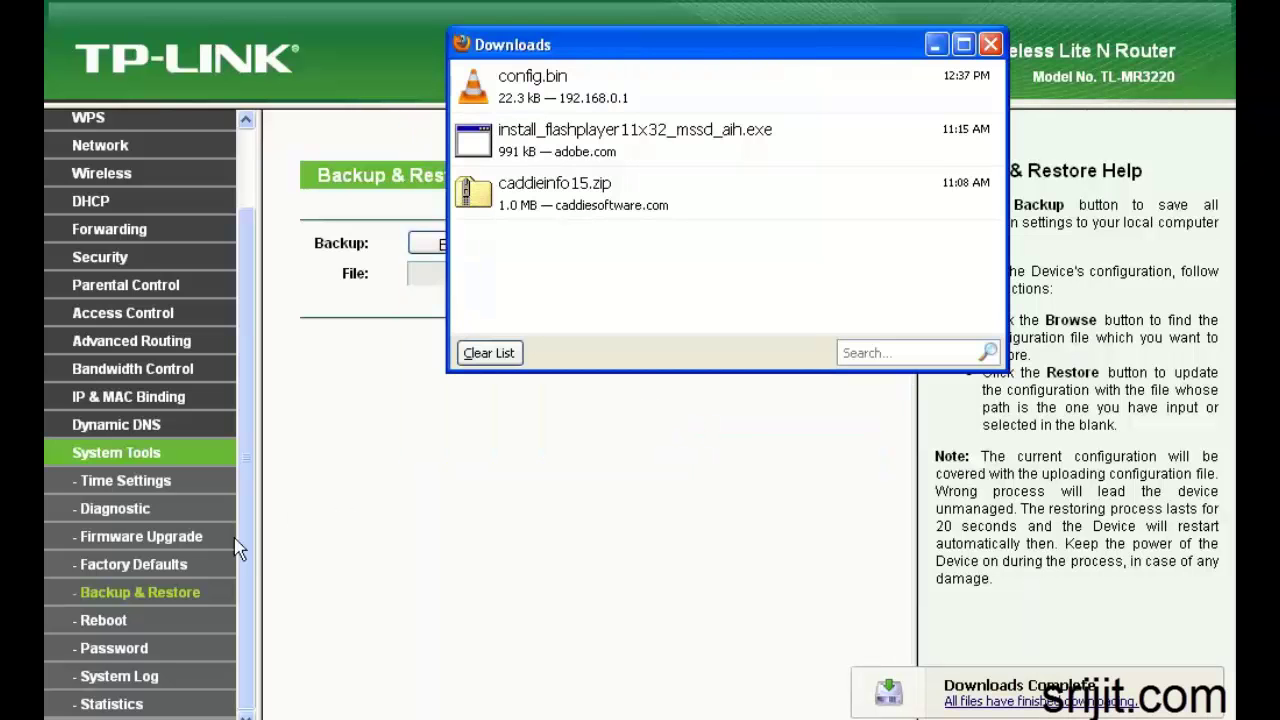
left_click(241, 552)
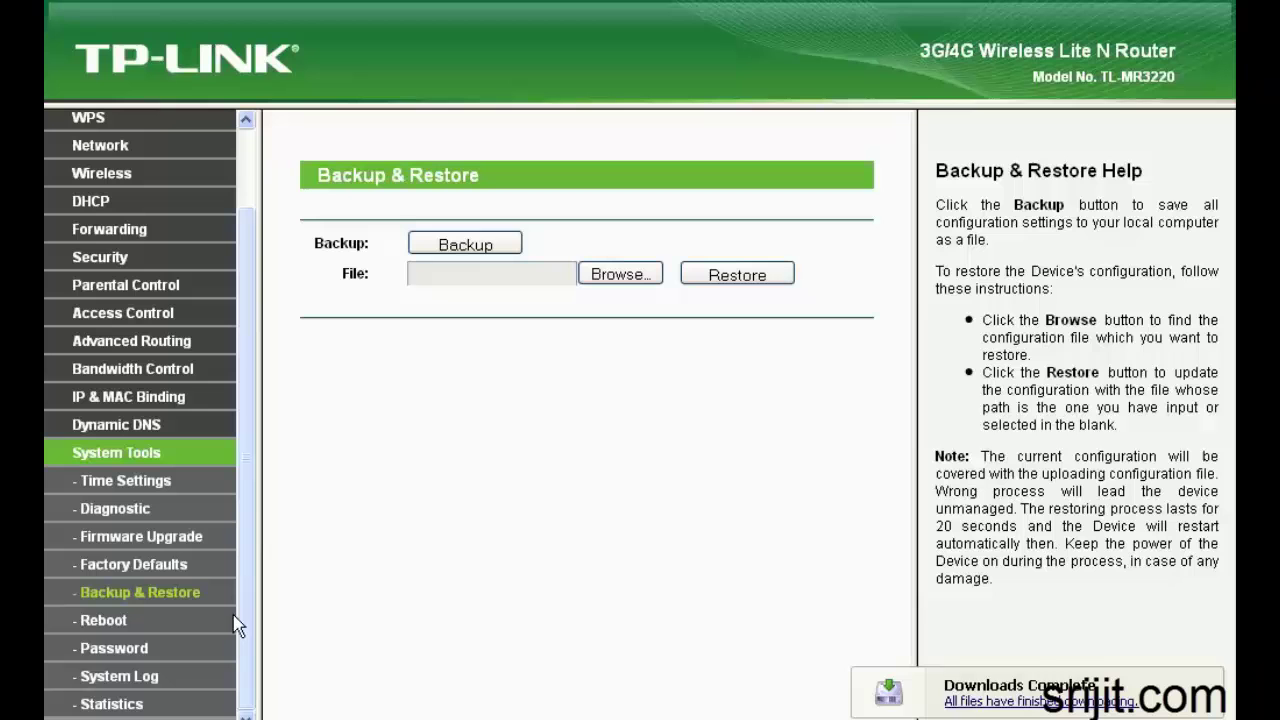
Try saving a new admin password on the Password page and dismiss the illegal-characters alert
left_click(121, 656)
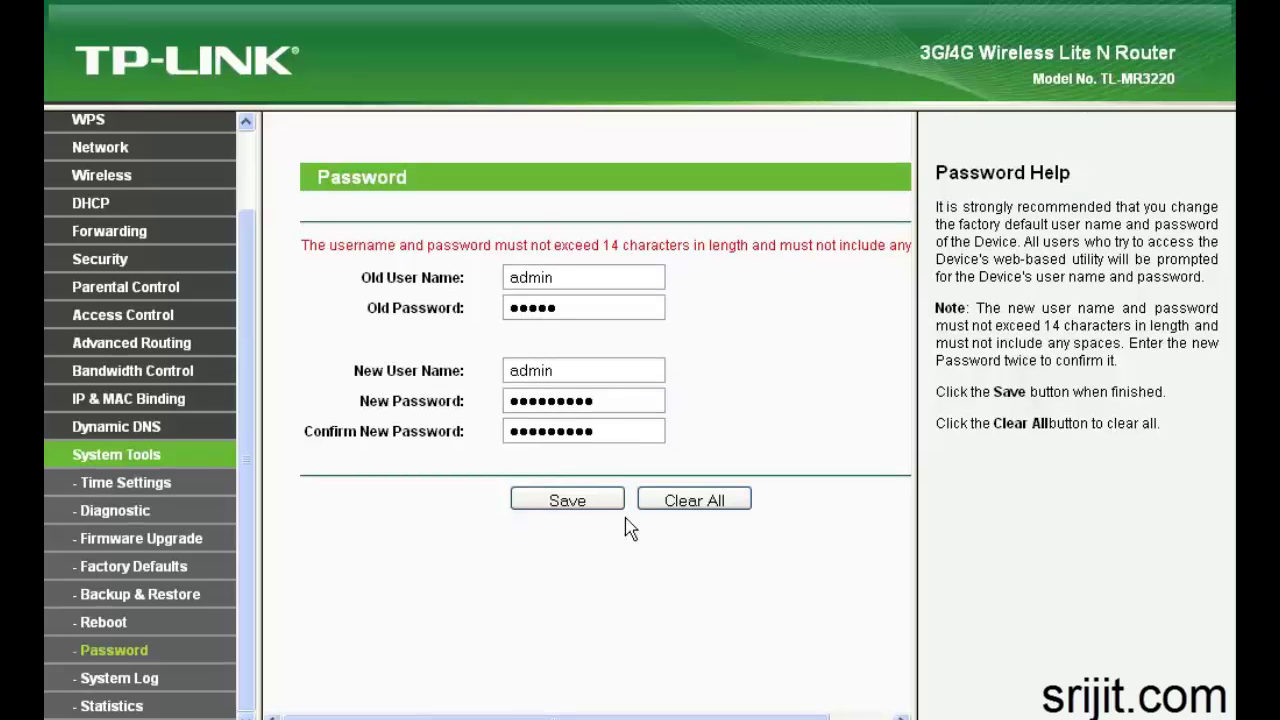
left_click(600, 505)
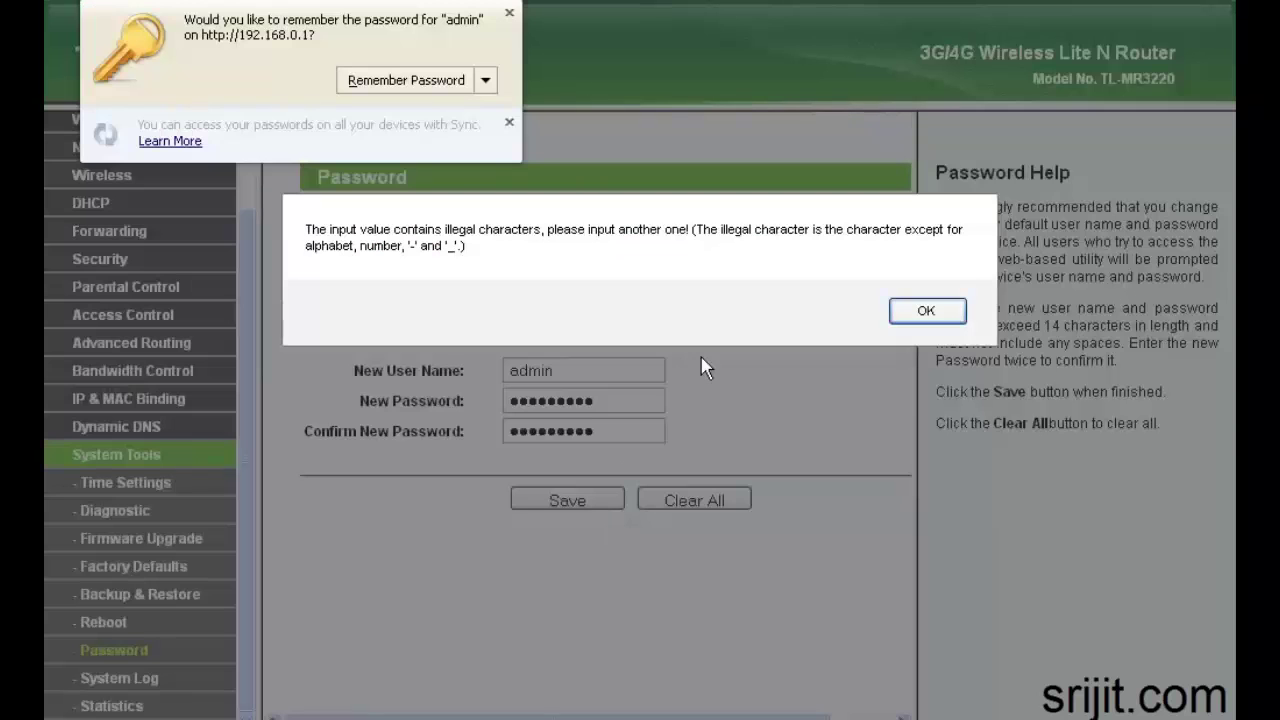
left_click_drag(491, 247, 370, 230)
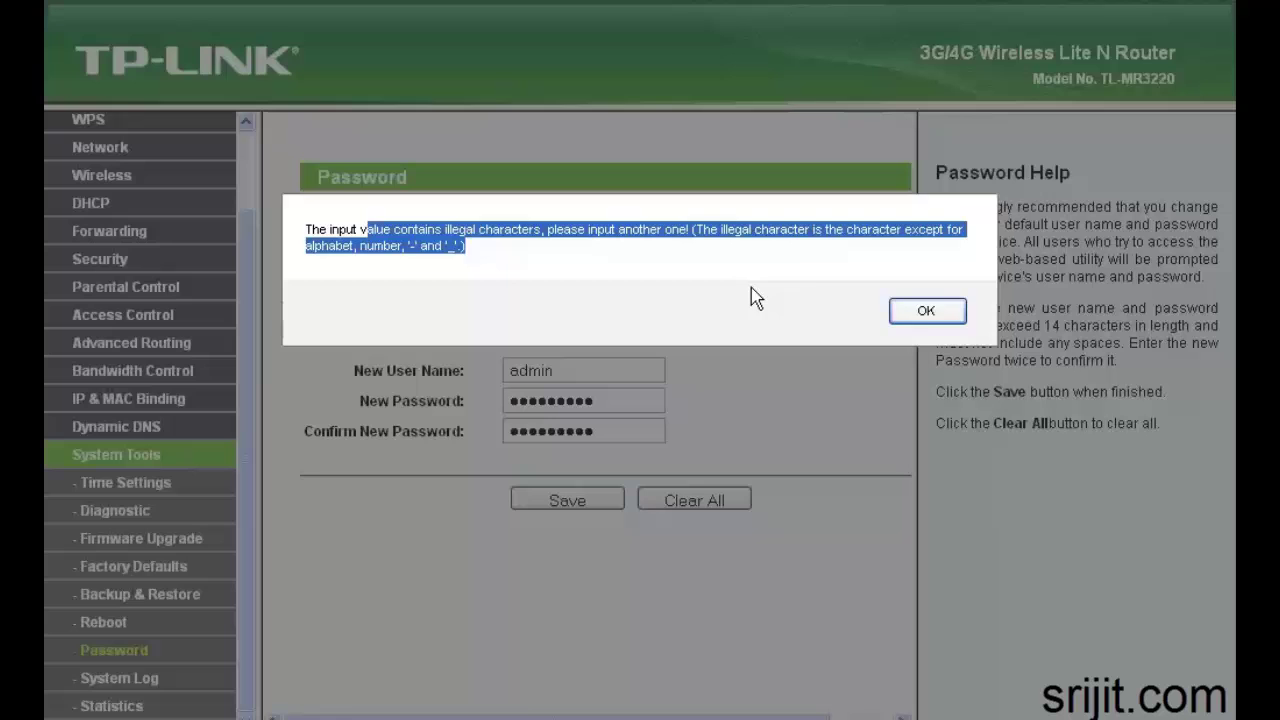
left_click(920, 318)
Retype the new password and correct the Confirm New Password entry
left_click(630, 396)
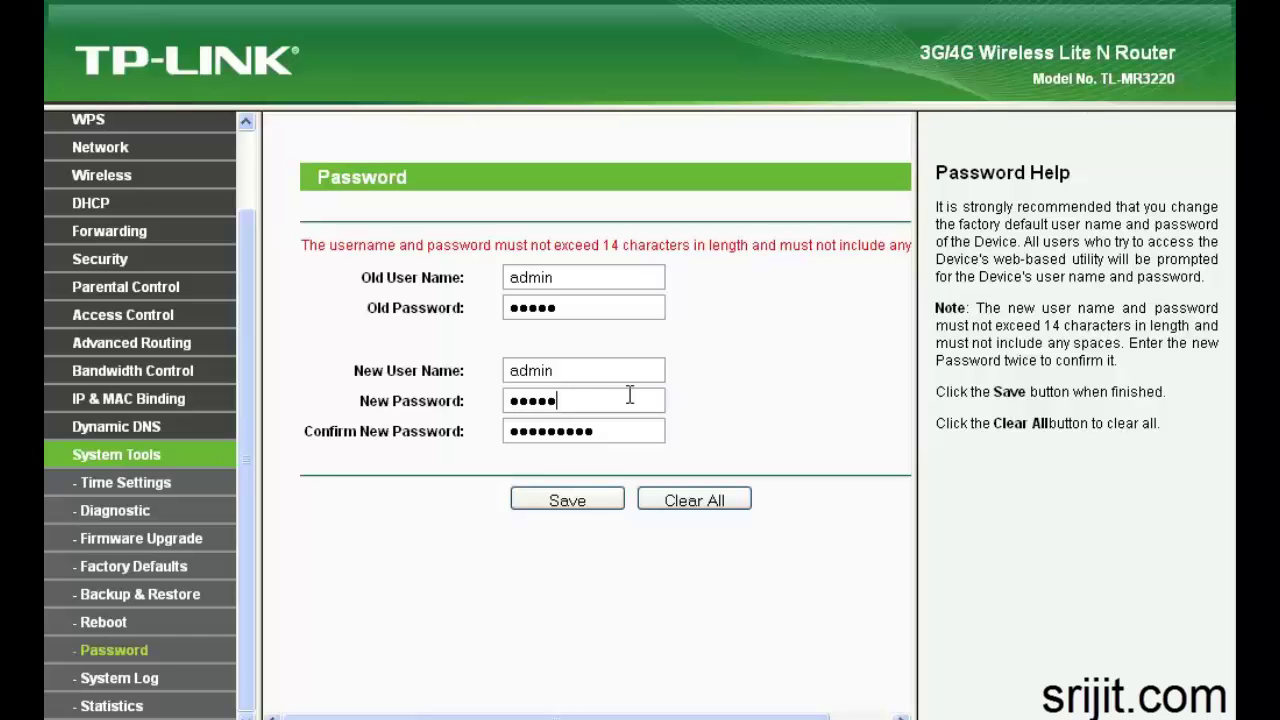
type("***")
key("Tab")
key("End")
key("BackSpace")
key("BackSpace")
Save the new password, log back in as admin, and check 3G/4G shows Connected at 19%
type("**")
left_click(567, 500)
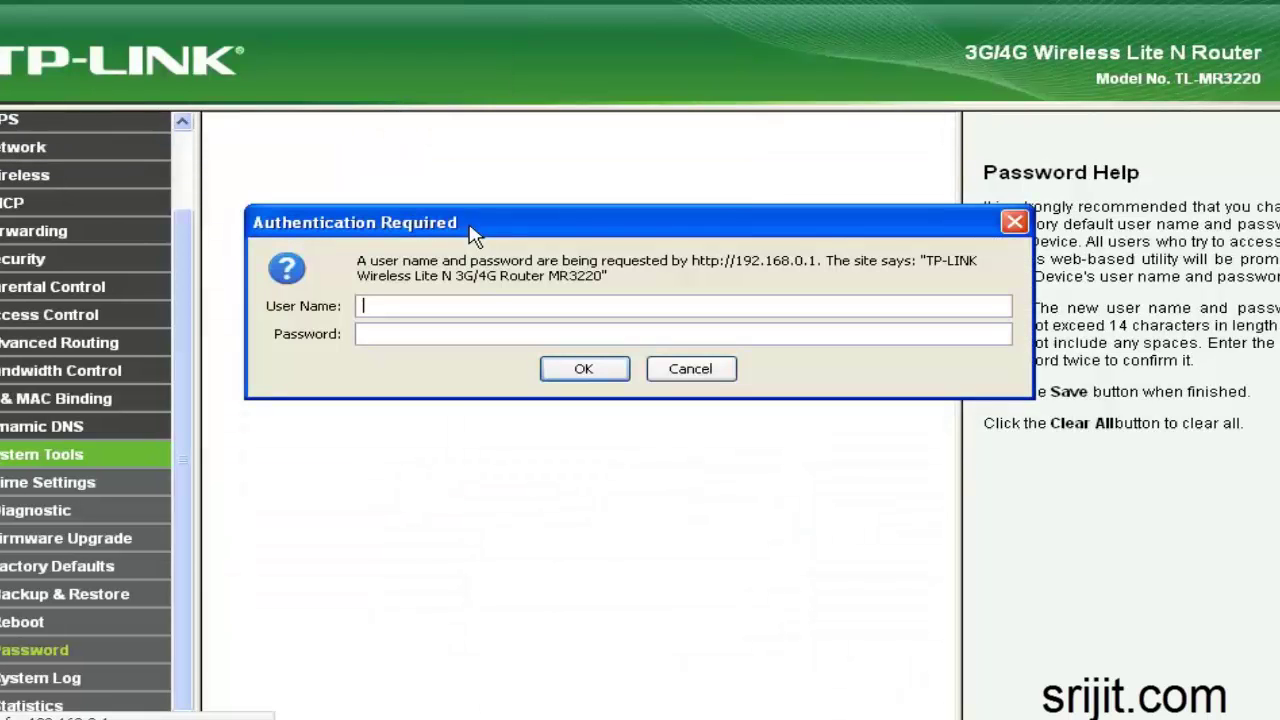
type("admin")
key("Tab")
type("a*********")
key("Return")
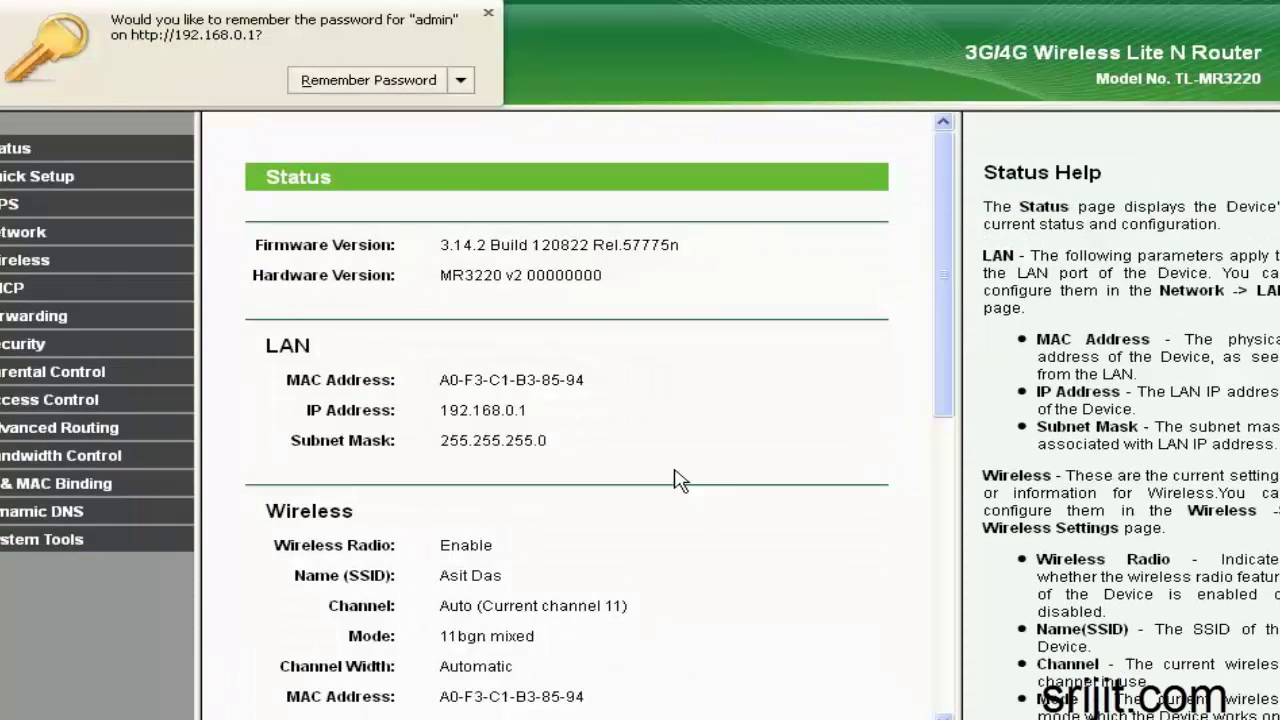
scroll(680, 478, "down", 10)
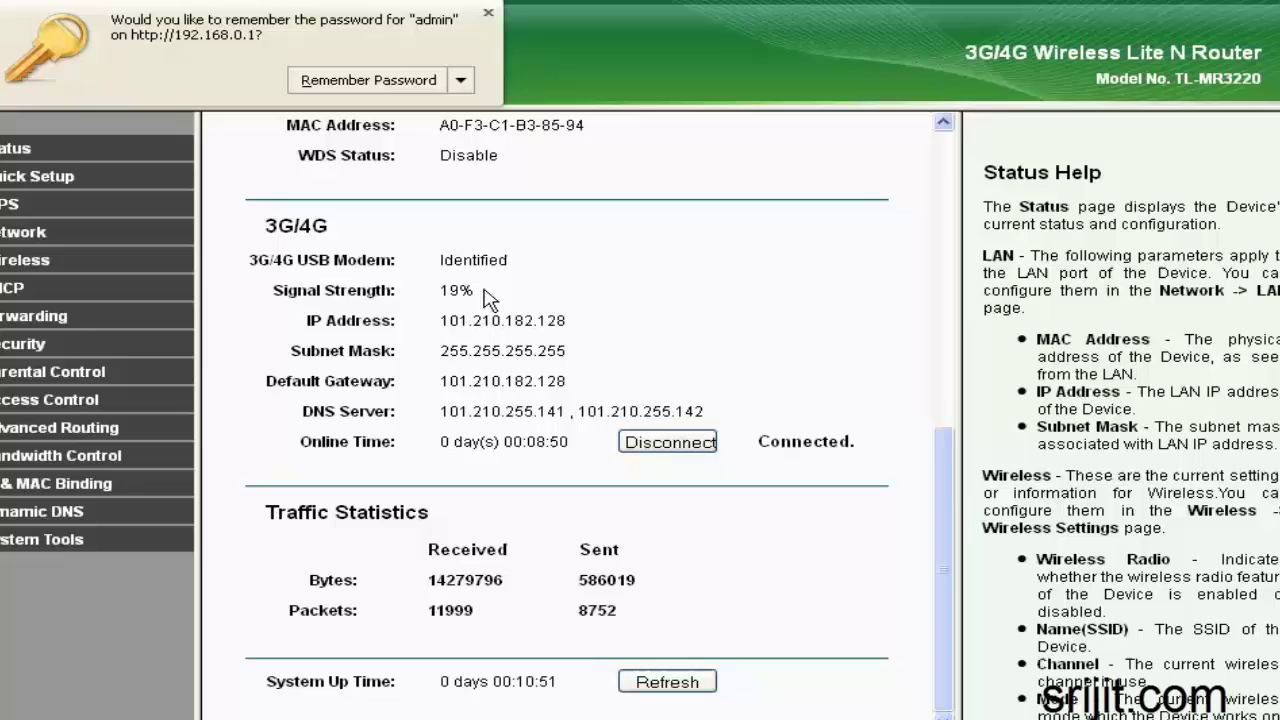